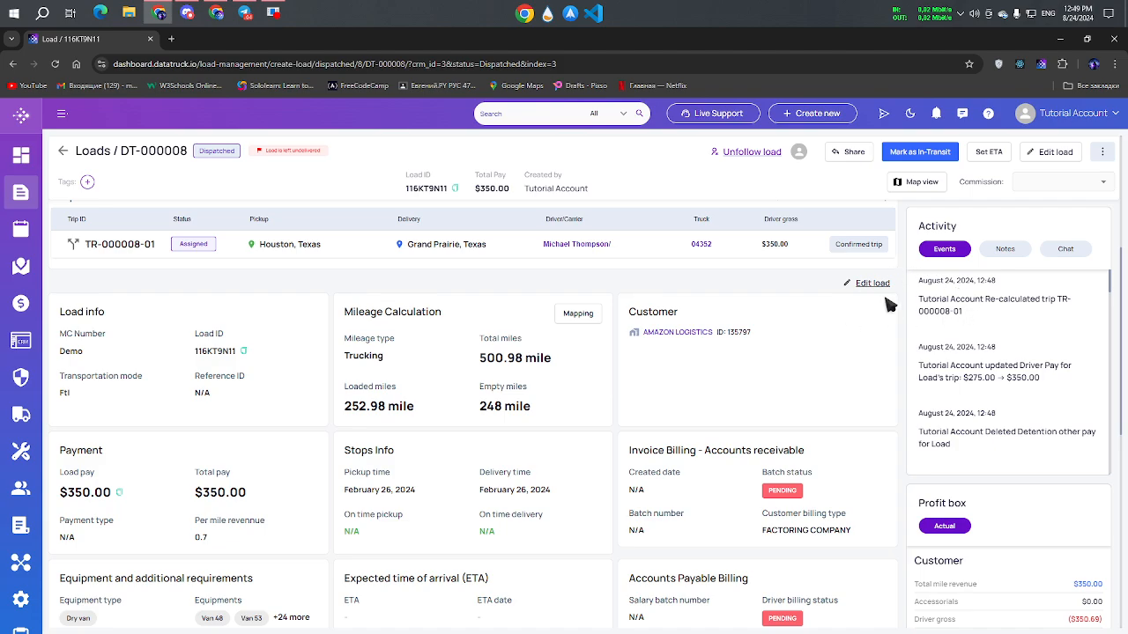
- Add a new detention to the load's Other pay with status Open and the note "Waiting for detention", and save it
scroll(461, 453, "down", 6)
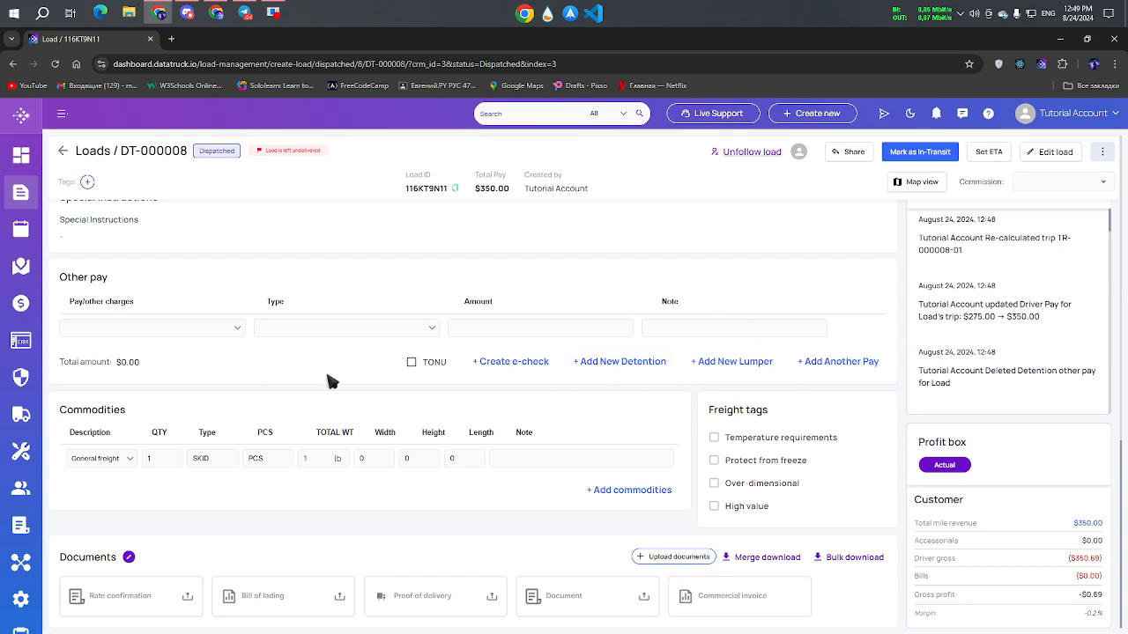
scroll(330, 381, "up", 1)
left_click_drag(66, 346, 176, 348)
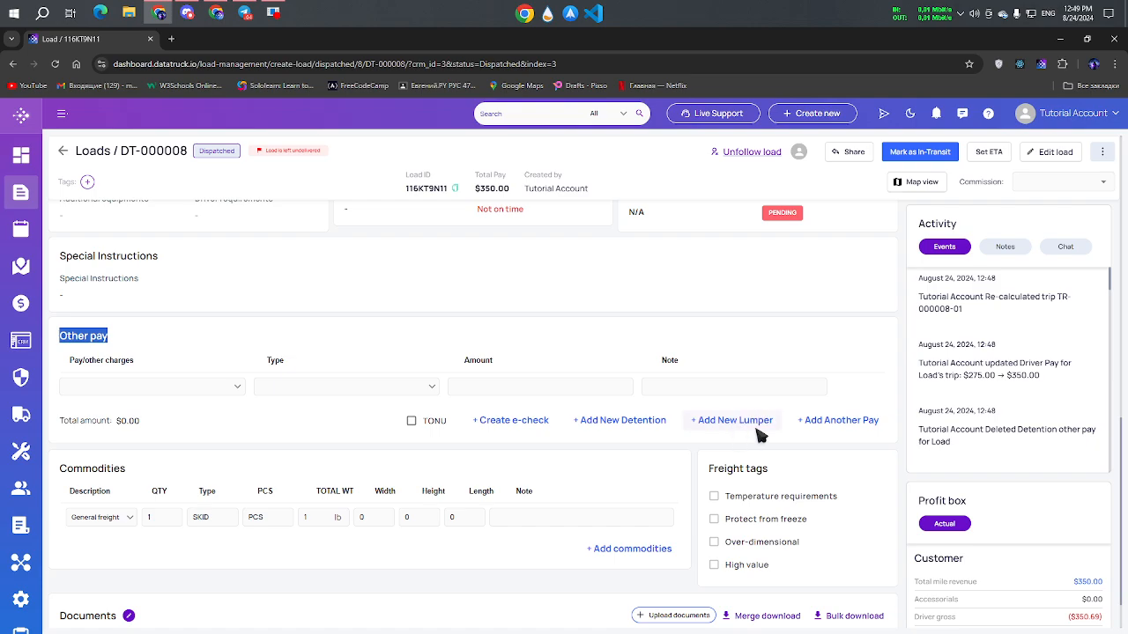
left_click(617, 421)
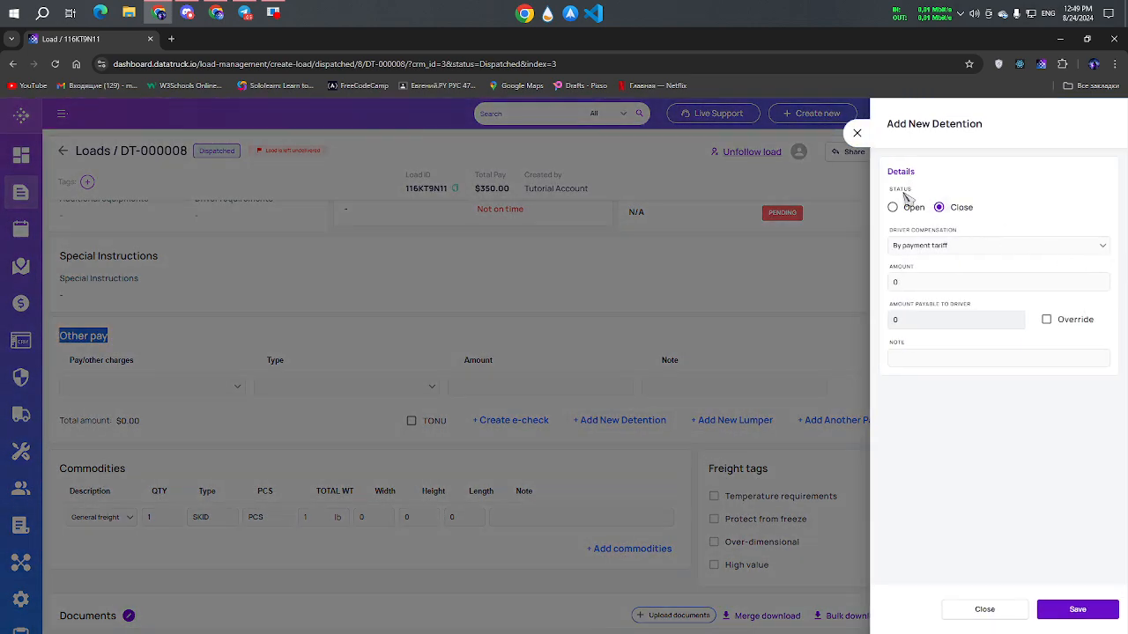
left_click_drag(891, 188, 972, 198)
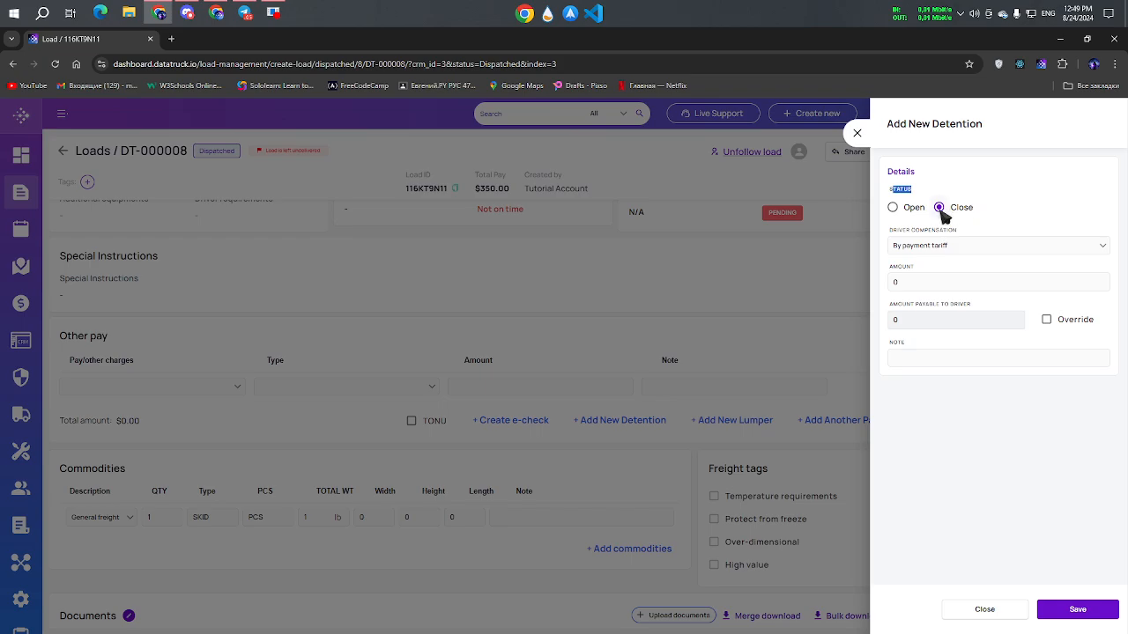
left_click(966, 211)
left_click(914, 210)
left_click(959, 362)
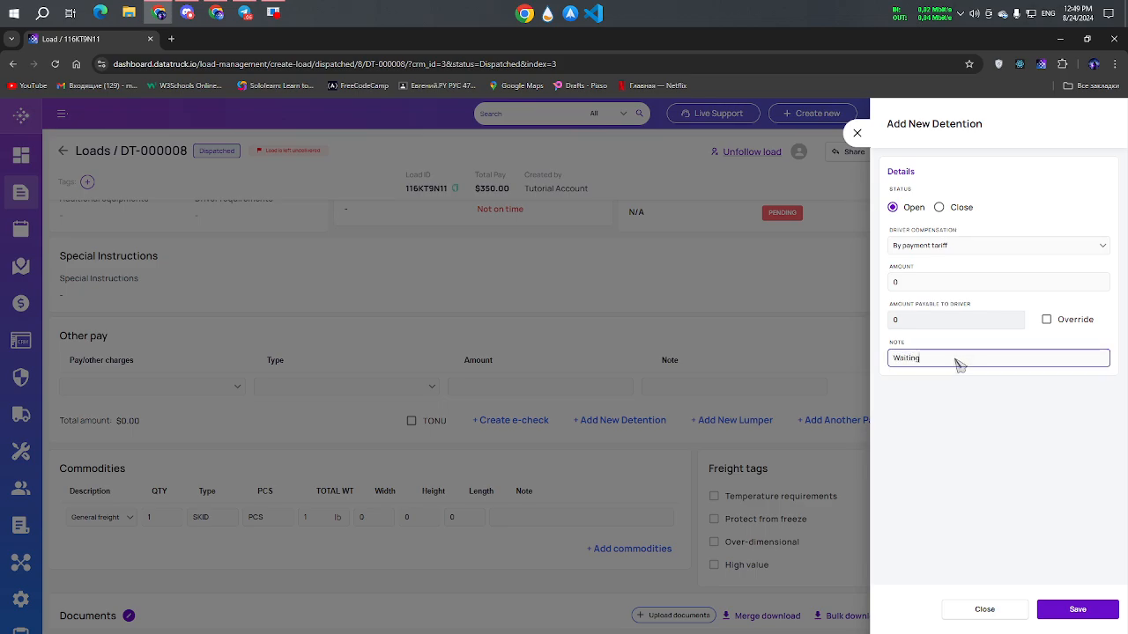
type("Waiting for a")
left_click(1091, 615)
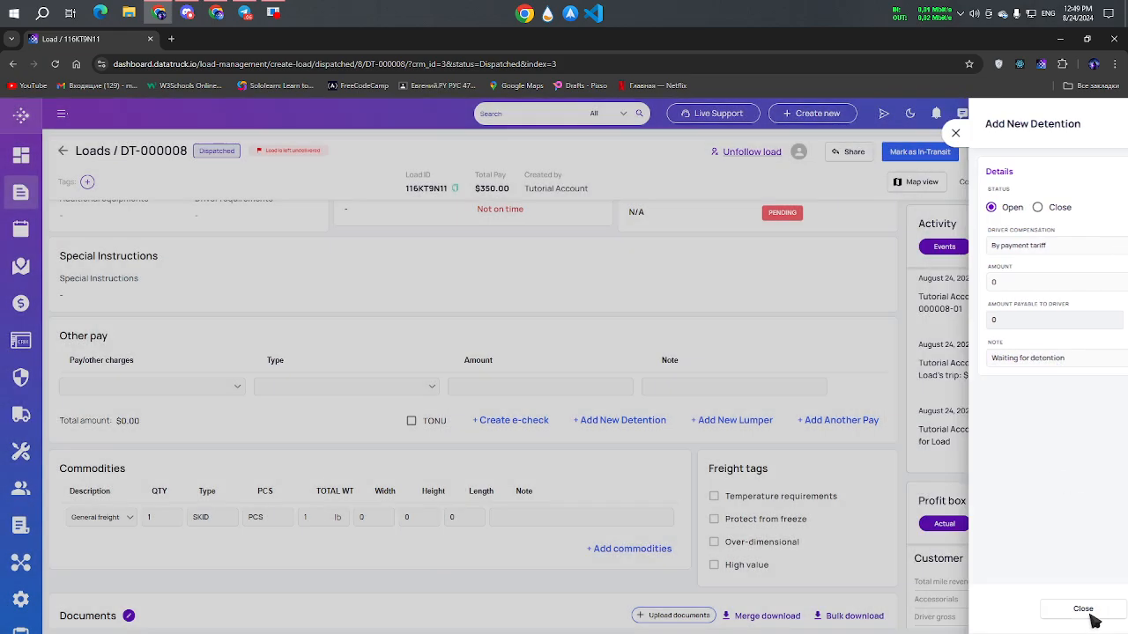
- Check the Open detention tag on the load and in the load list, and reopen the dispatched load at Other pay
left_click_drag(341, 151, 396, 148)
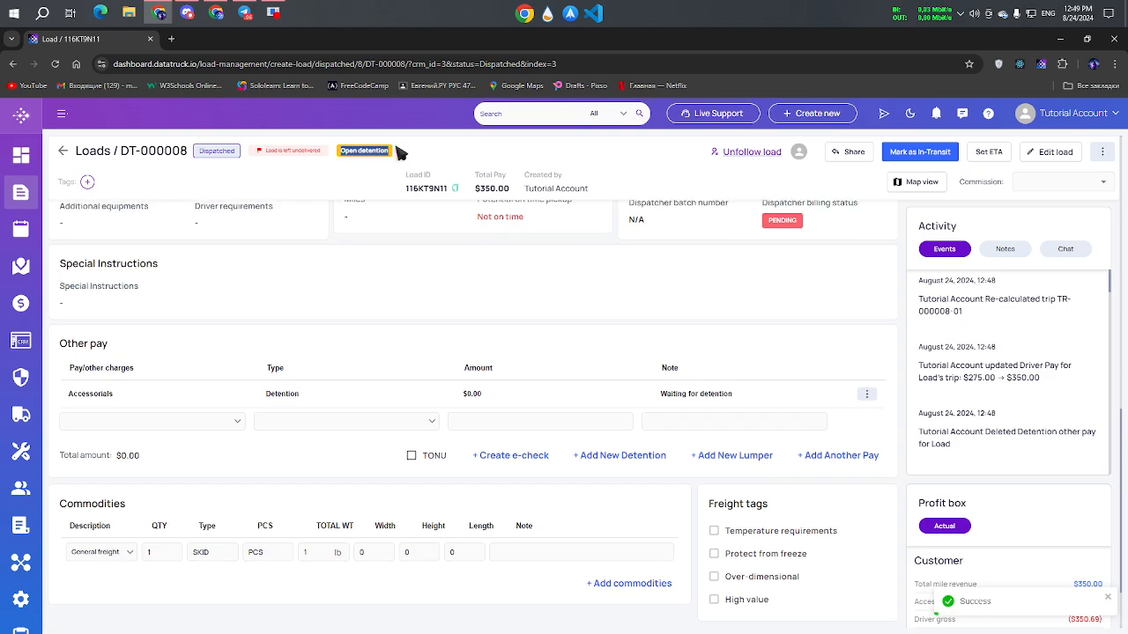
left_click(28, 195)
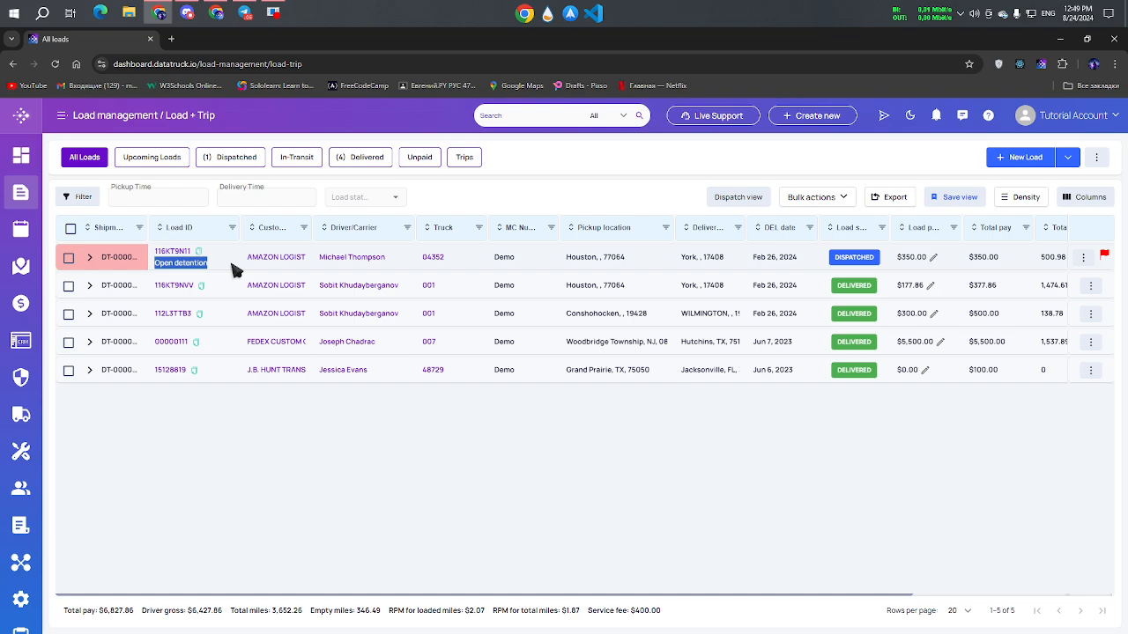
left_click(158, 253)
scroll(728, 470, "down", 4)
scroll(728, 469, "down", 3)
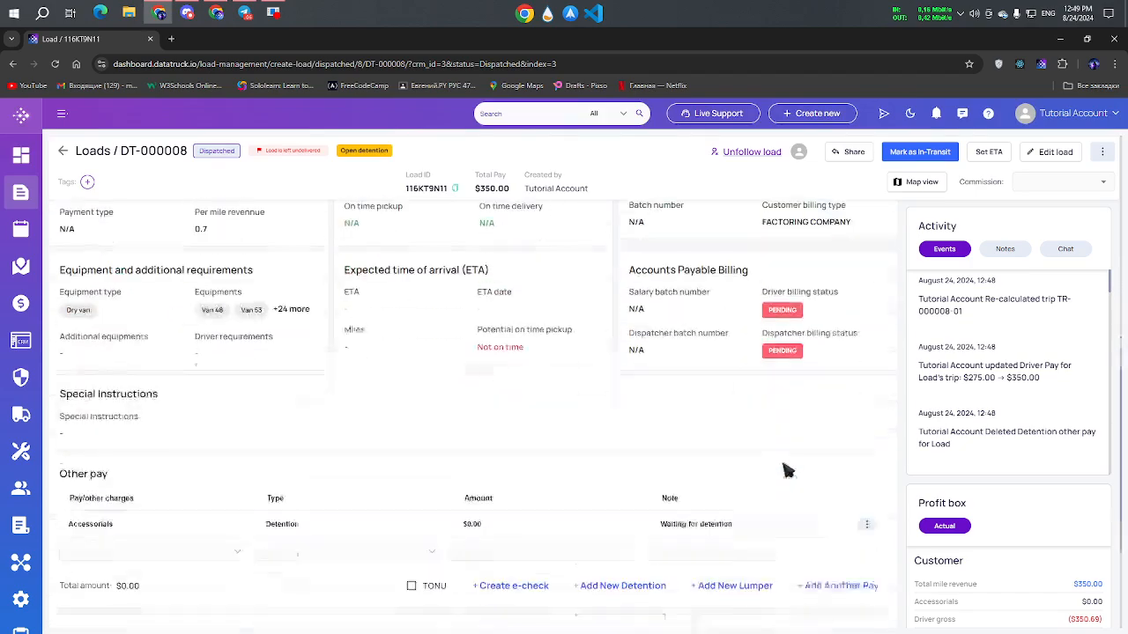
- Edit the detention: driver compensation Full amount, status Close, amount 100 and note "Approved", and save it
left_click(867, 482)
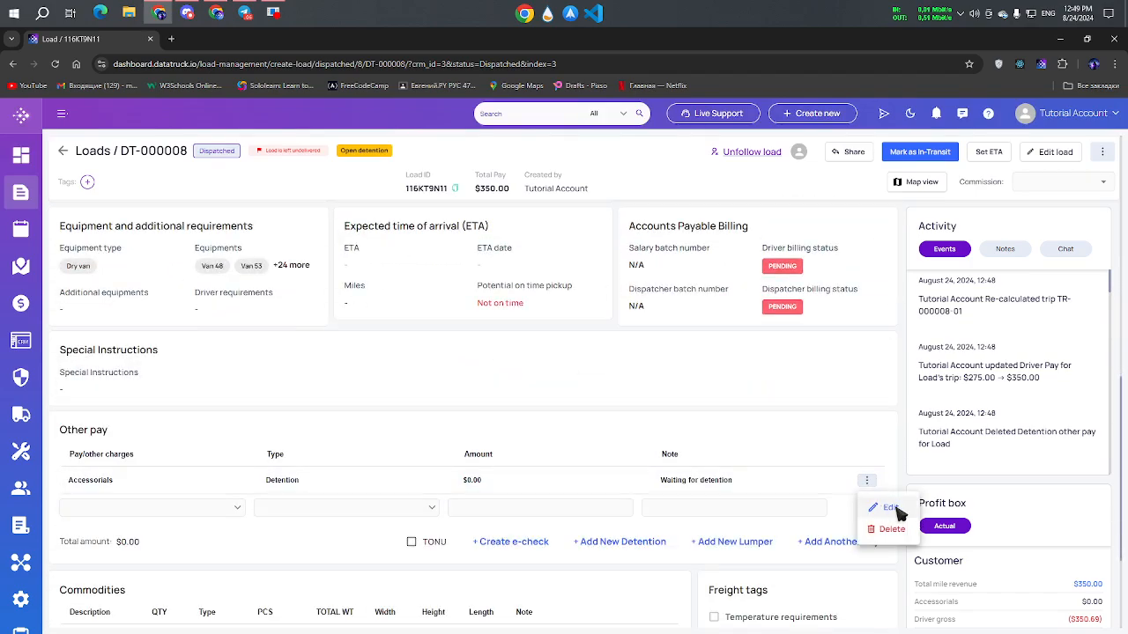
left_click(898, 510)
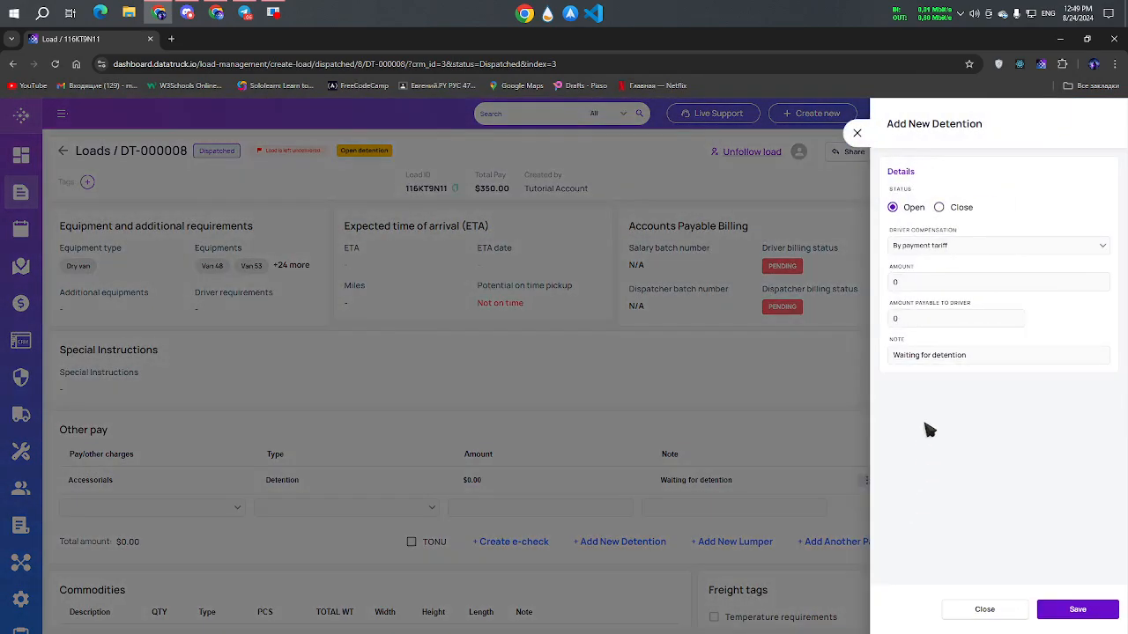
left_click(970, 245)
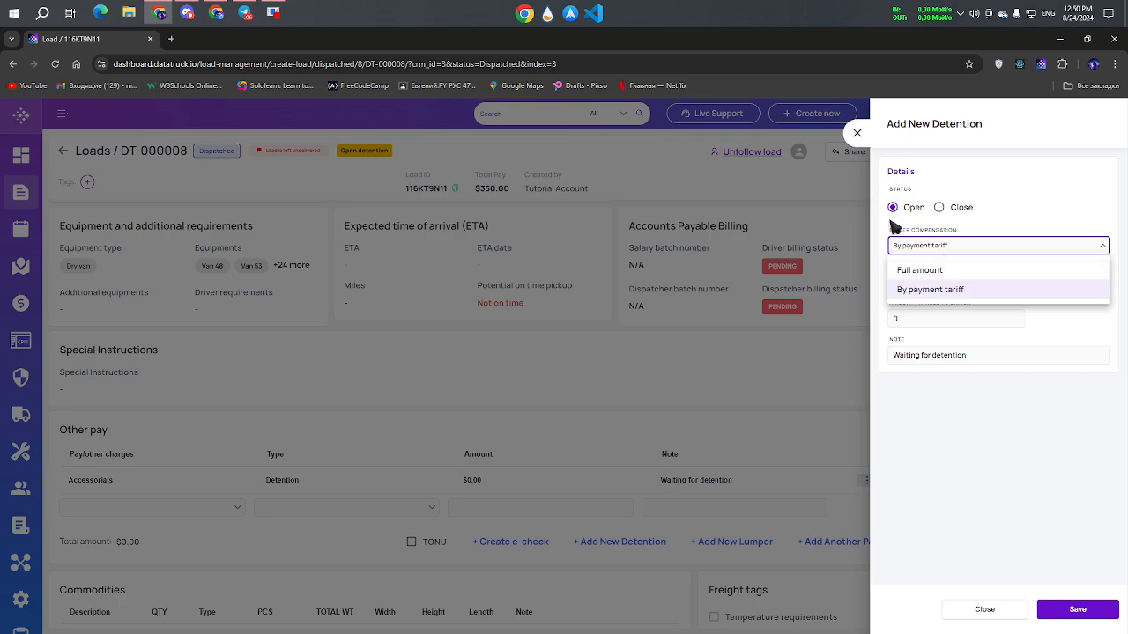
left_click(959, 272)
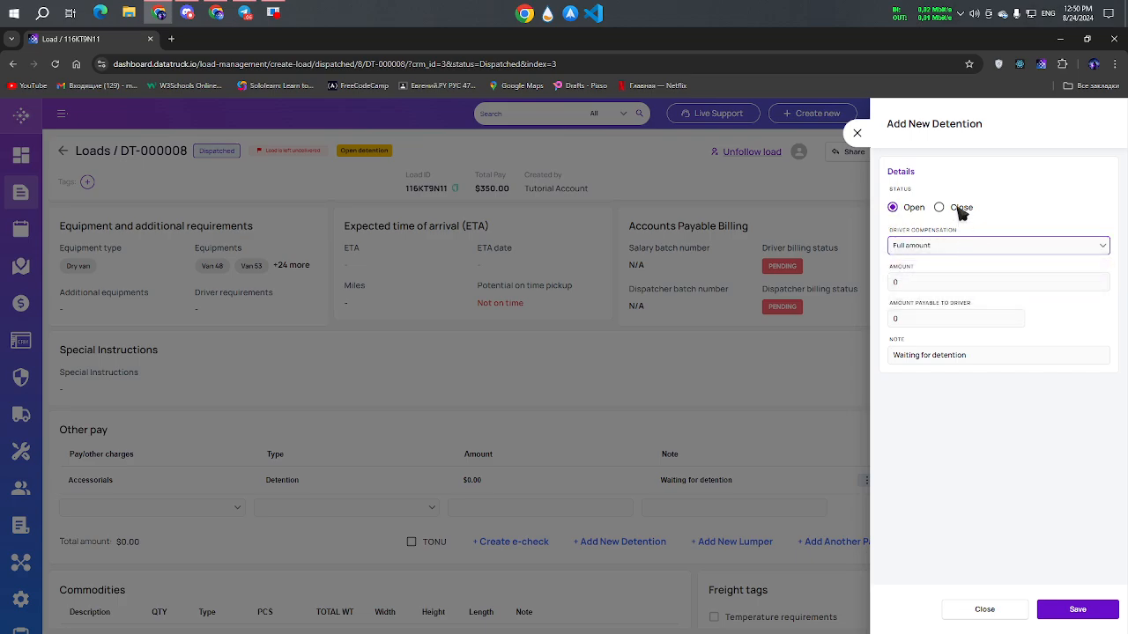
left_click(961, 209)
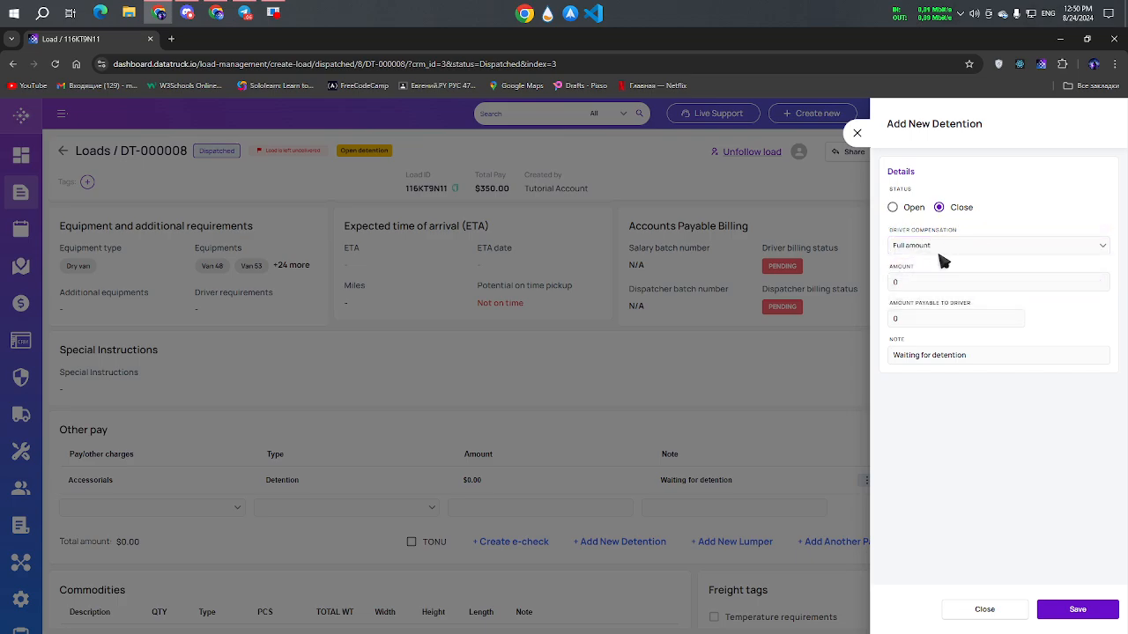
left_click_drag(928, 289, 828, 292)
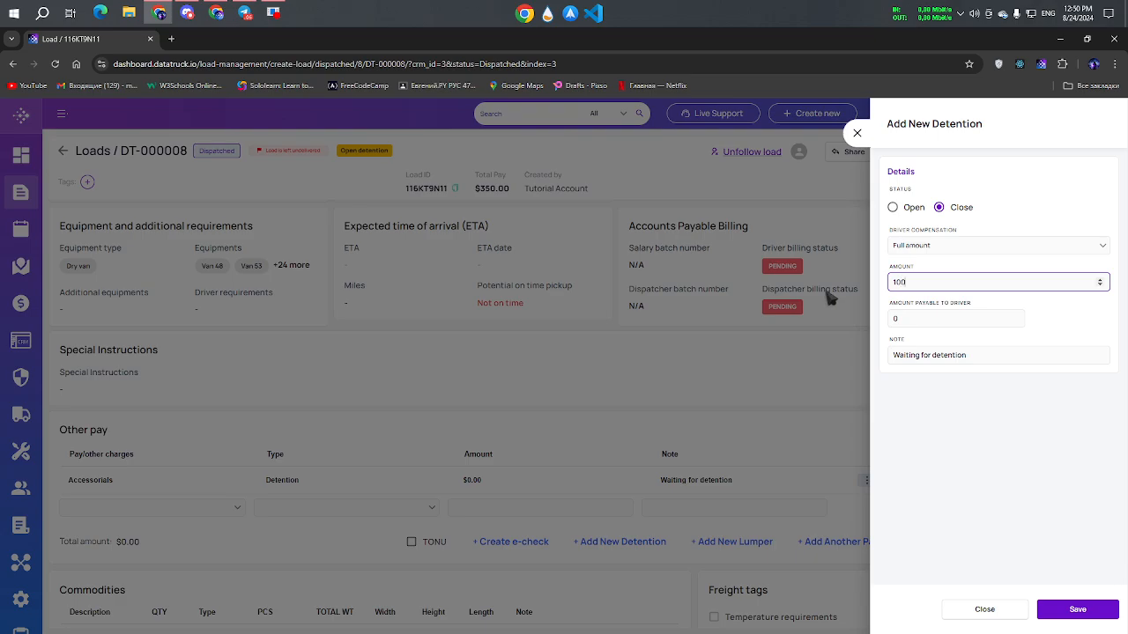
left_click_drag(1042, 368, 893, 365)
type("Approved")
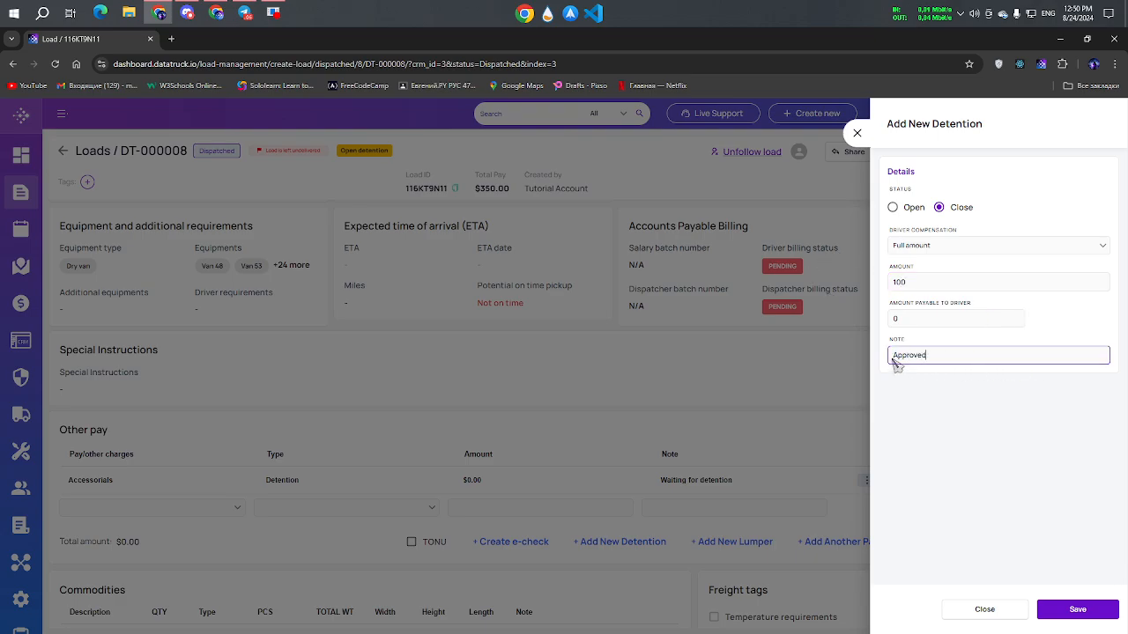
left_click(1100, 617)
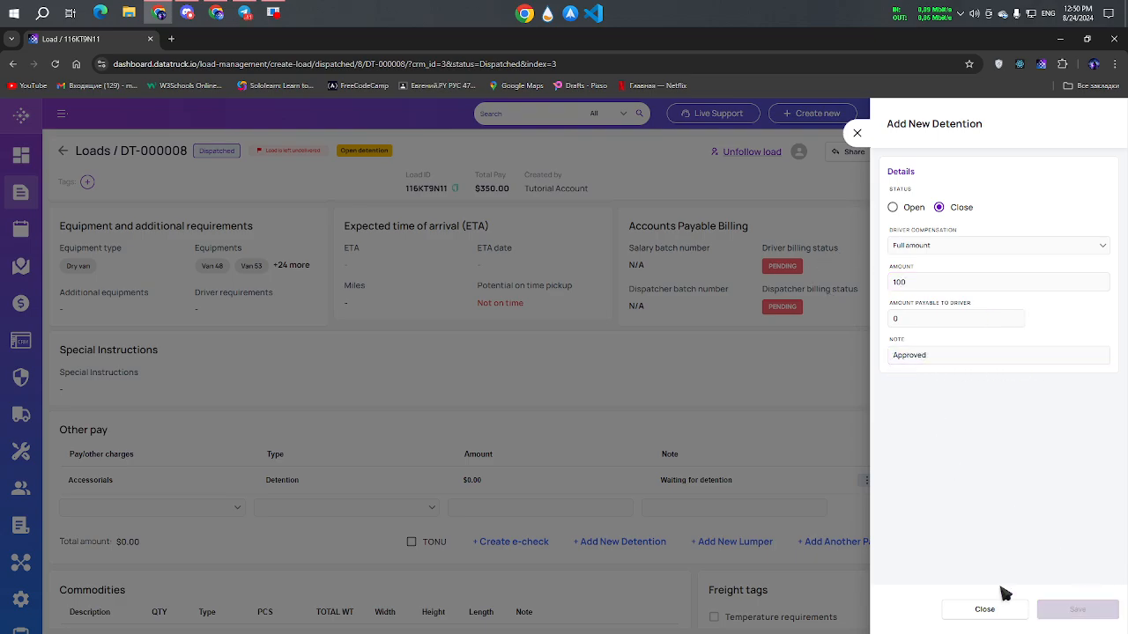
- Refresh the load and review the detention's amount and note under Other pay
scroll(432, 273, "up", 2)
key("F5")
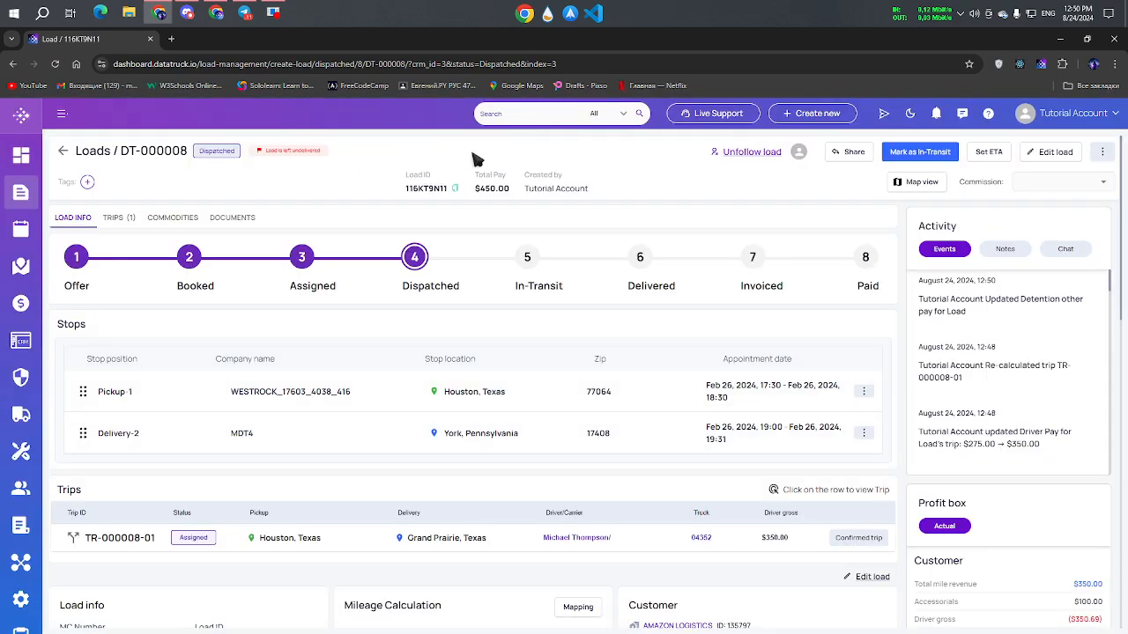
scroll(428, 202, "down", 8)
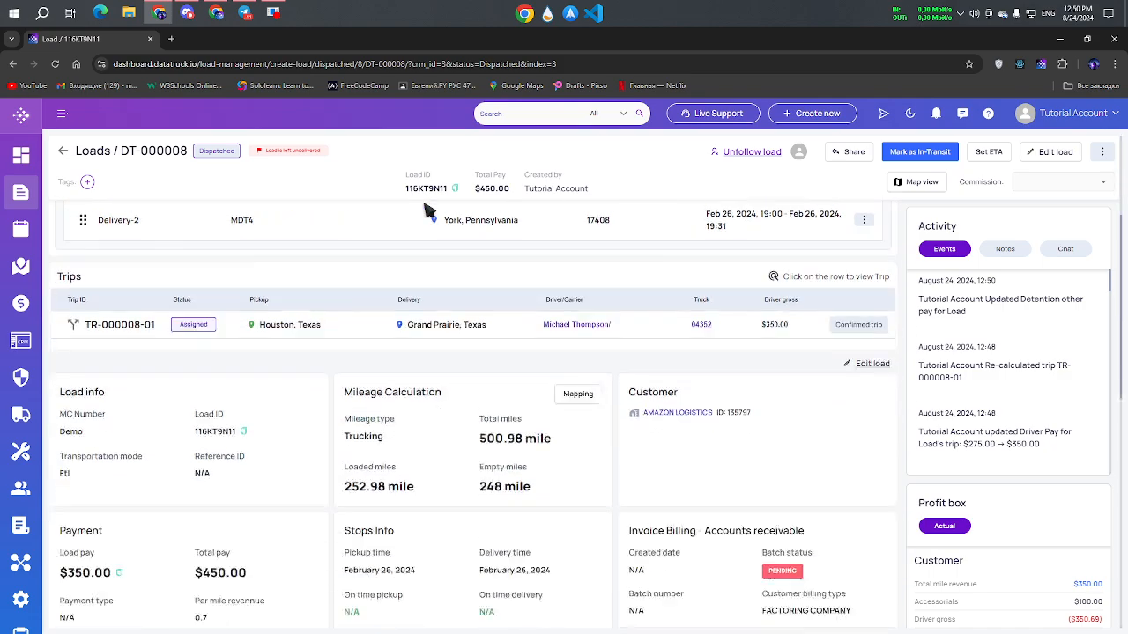
left_click_drag(460, 424, 508, 429)
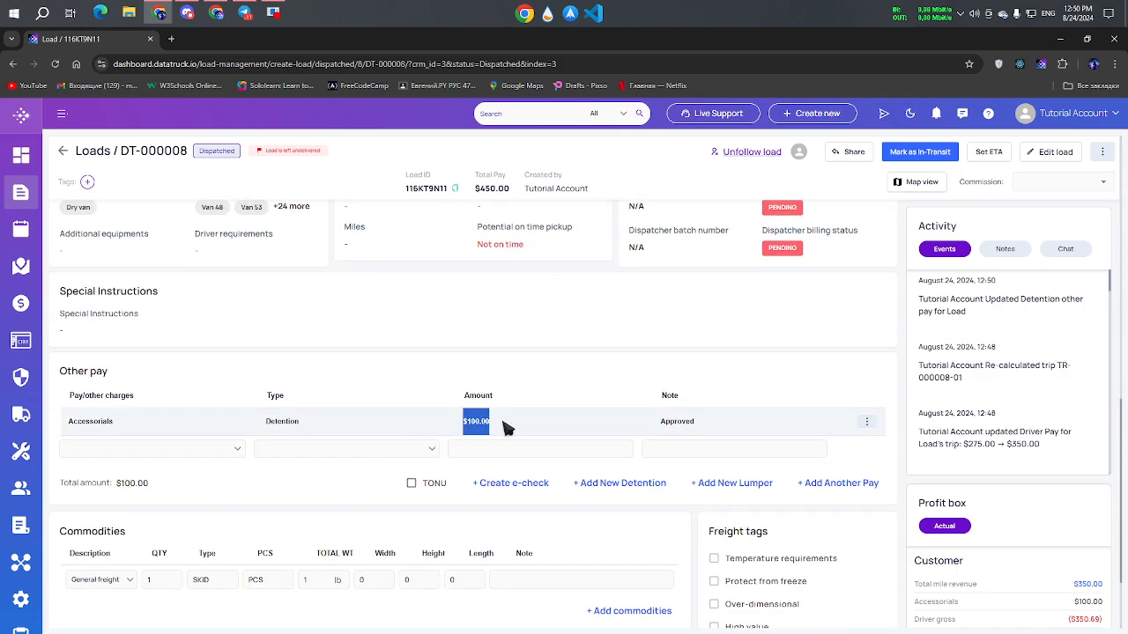
left_click_drag(659, 428, 715, 426)
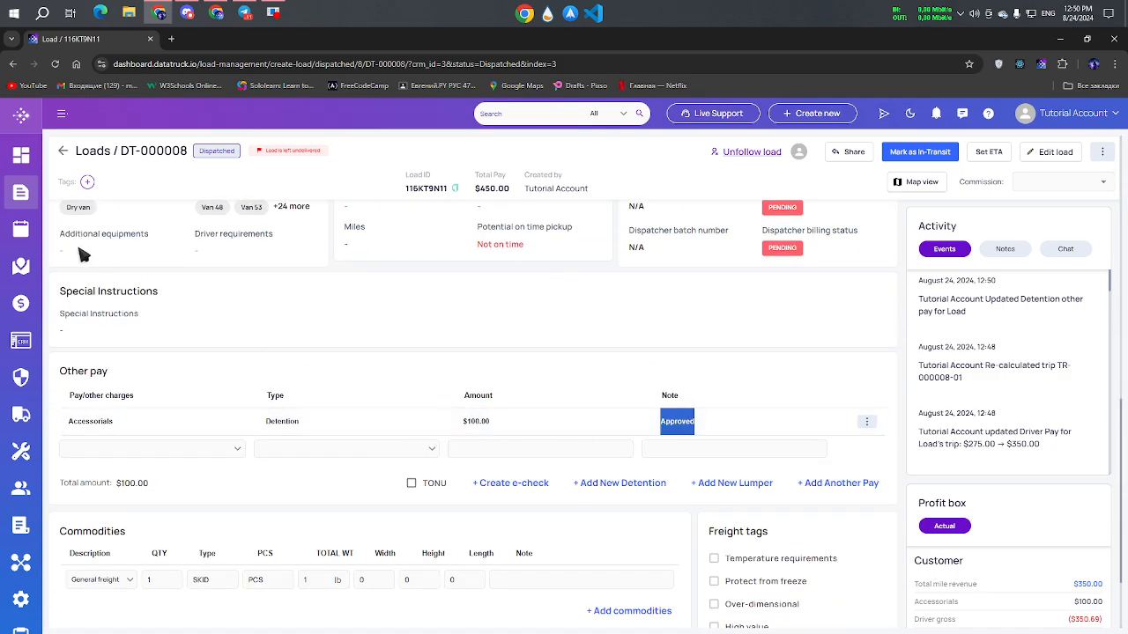
- Check the dispatched load's entry in the load list for the Open detention tag, and reopen the load at Other pay
left_click(23, 194)
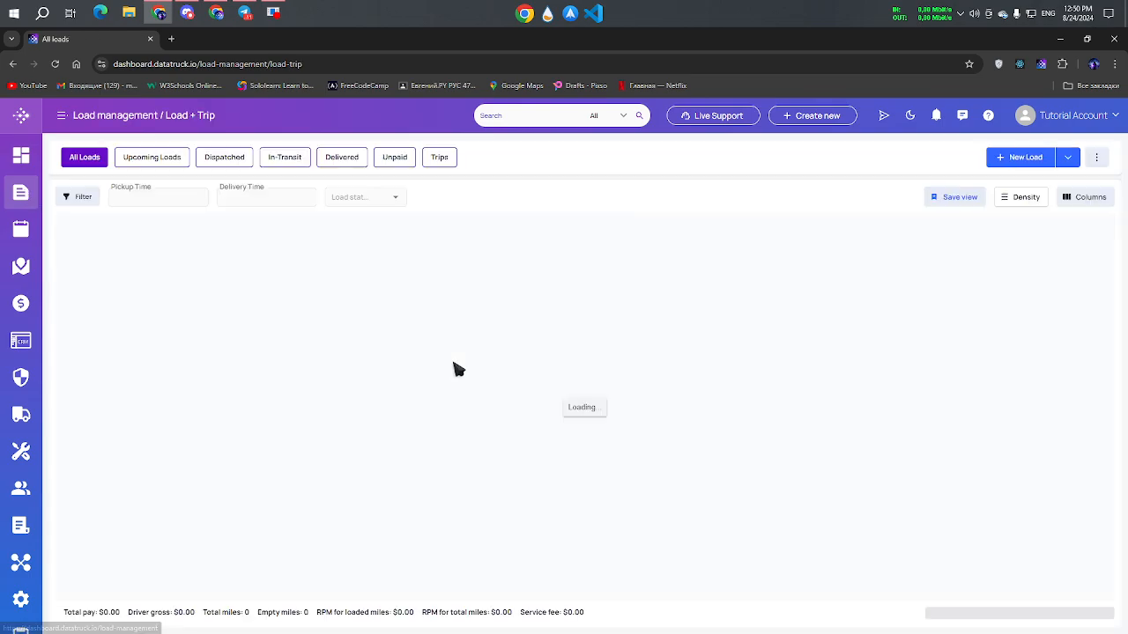
left_click_drag(154, 270, 208, 271)
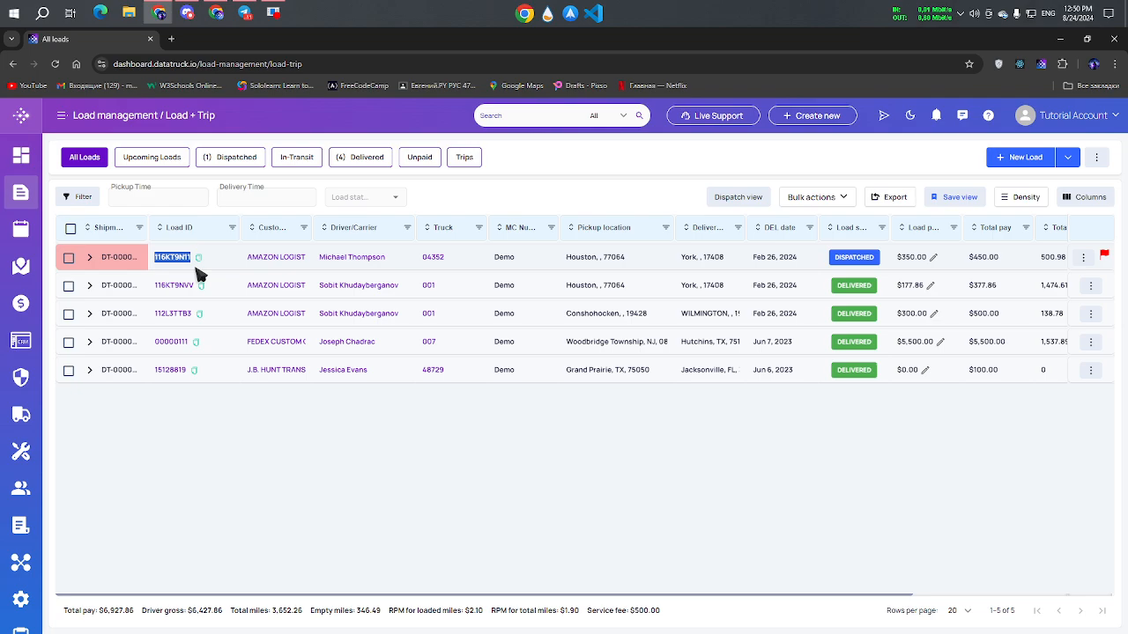
left_click(187, 263)
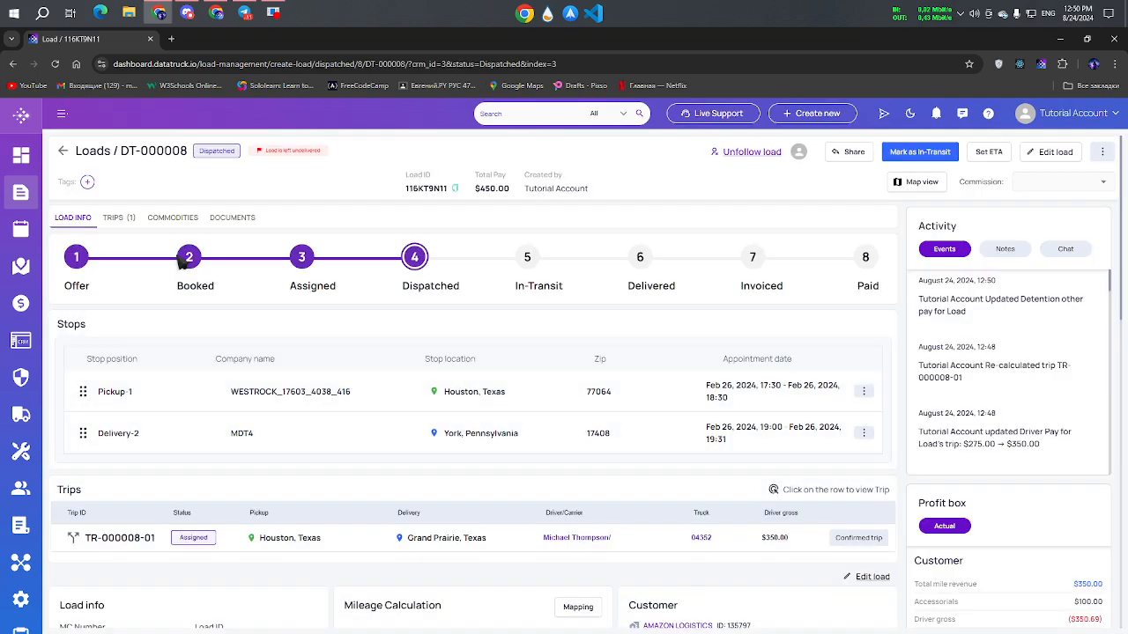
scroll(246, 286, "down", 10)
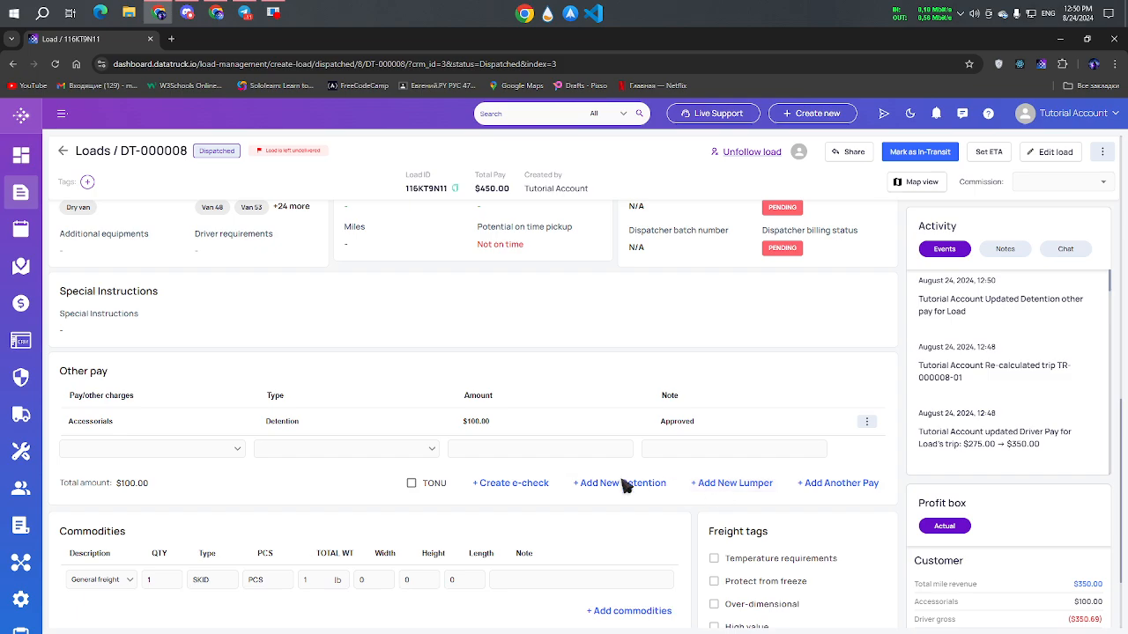
scroll(634, 476, "down", 1)
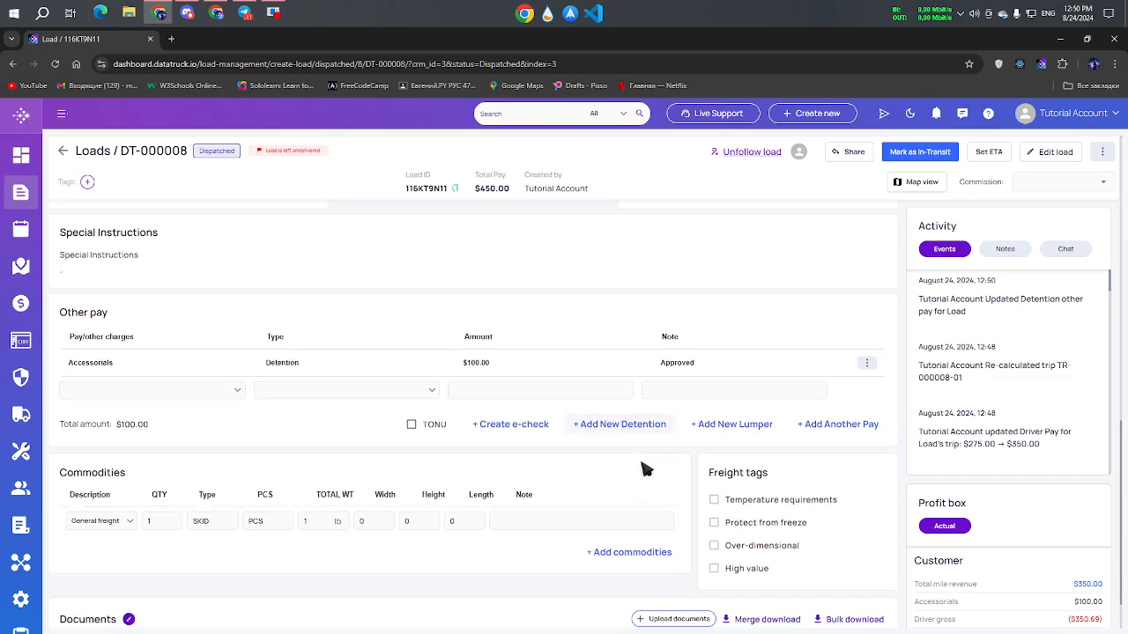
- Add a new lumper of 100 paid by Driver with the note "paid by driver", and save it
left_click(740, 429)
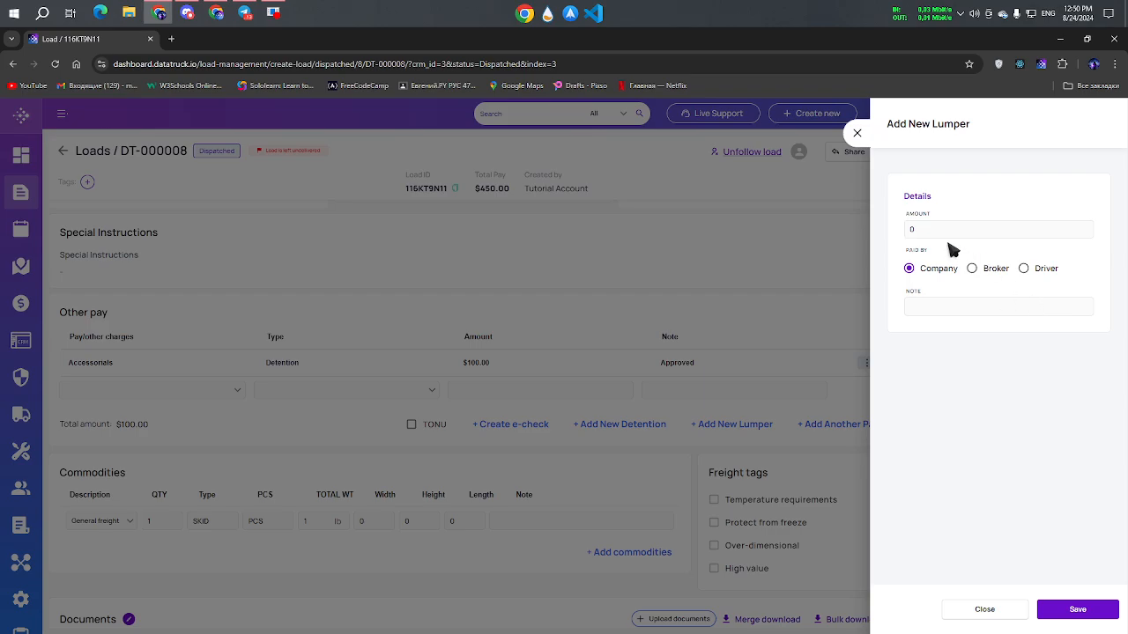
left_click_drag(899, 257, 930, 253)
left_click(974, 272)
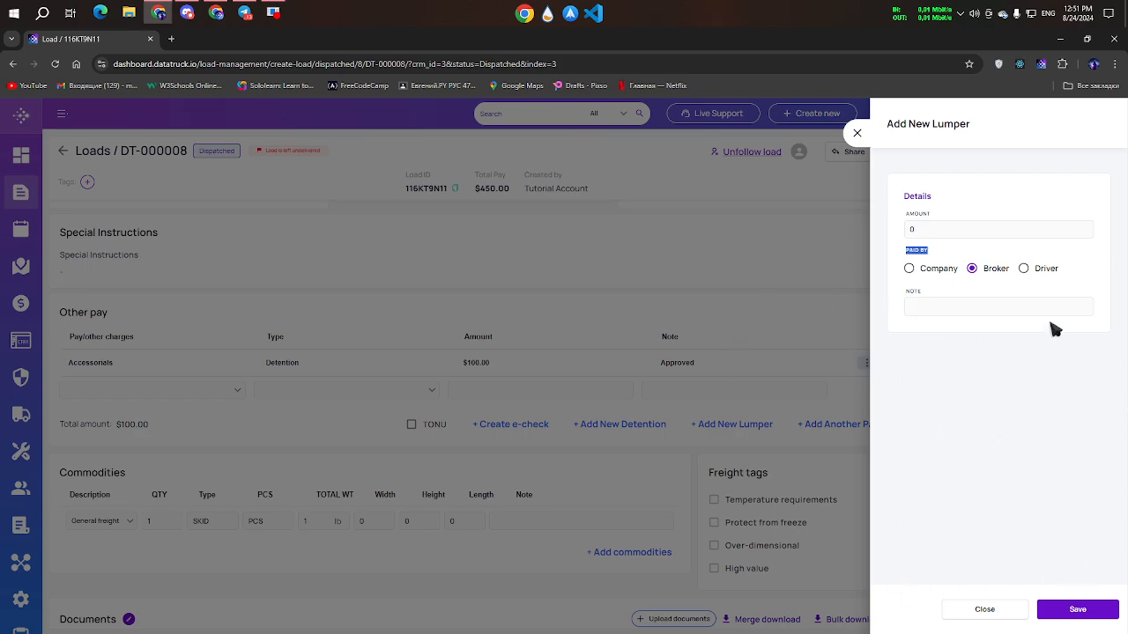
left_click(962, 251)
double_click(910, 254)
left_click(908, 253)
double_click(937, 232)
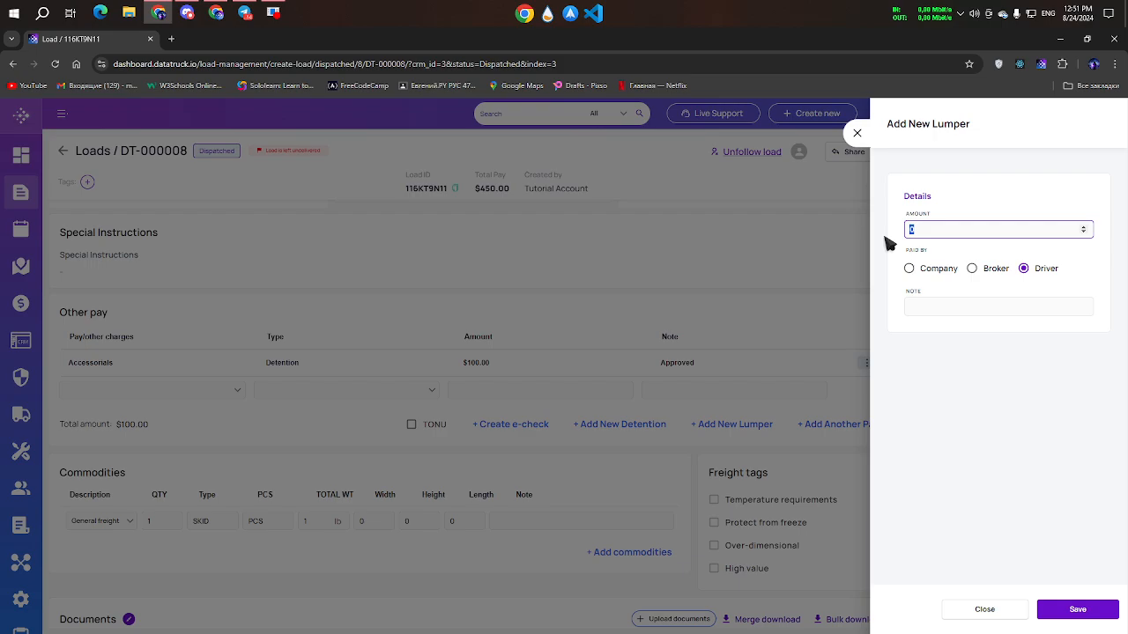
left_click(952, 315)
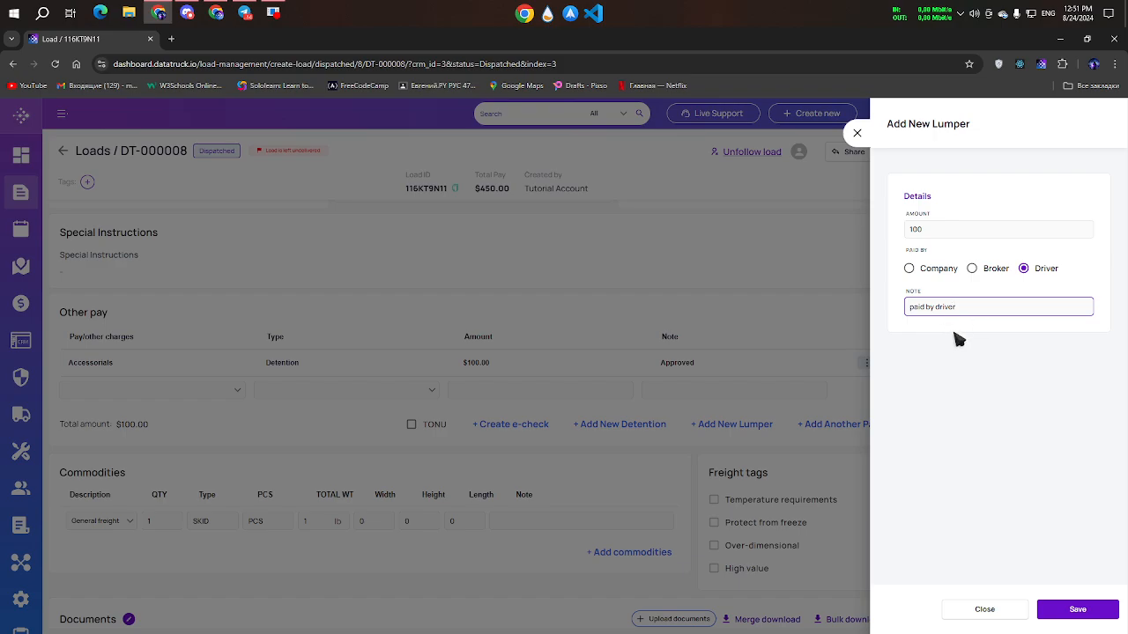
left_click(1088, 617)
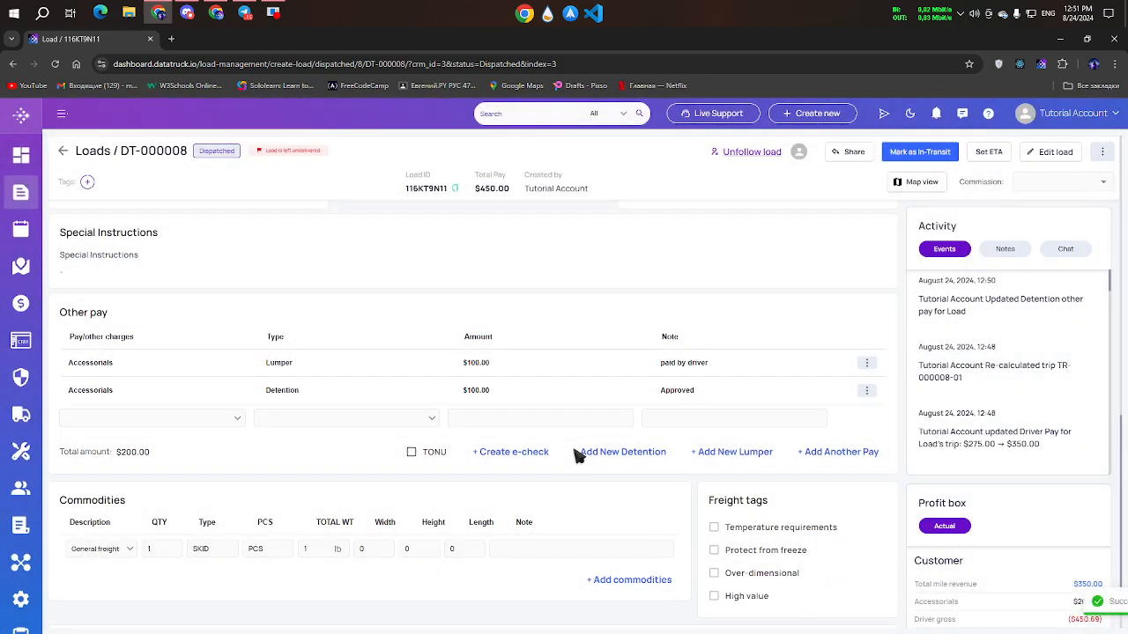
- Review the lumper entry under Other pay, and open the load's trip to examine the lumper among its driver expenses
left_click_drag(82, 367, 843, 361)
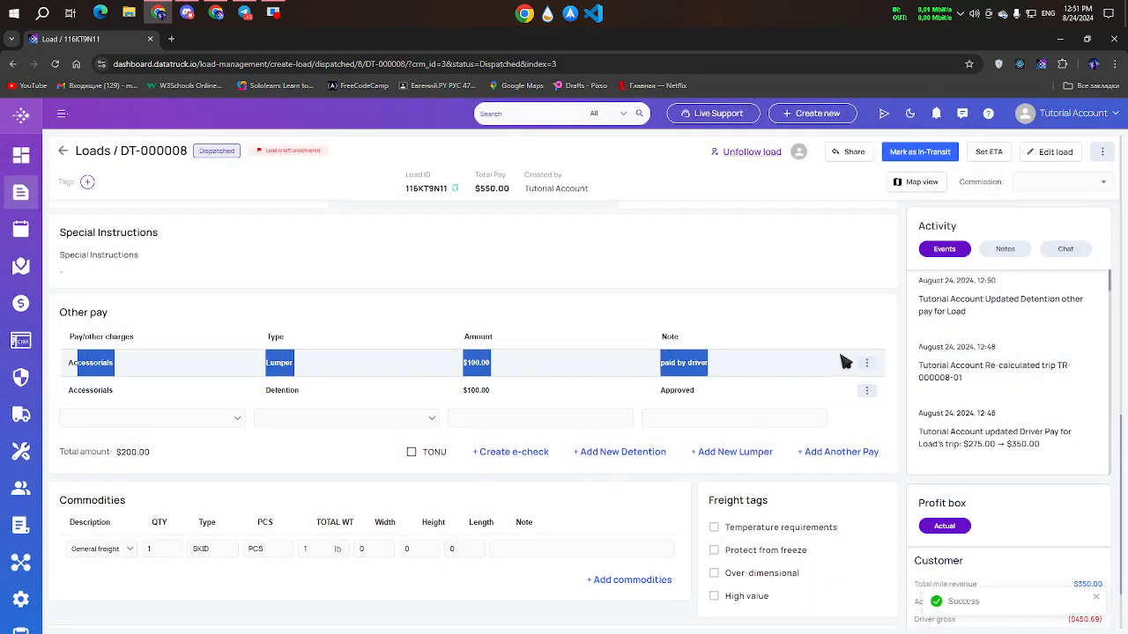
scroll(679, 362, "up", 5)
scroll(385, 357, "up", 5)
left_click(150, 480)
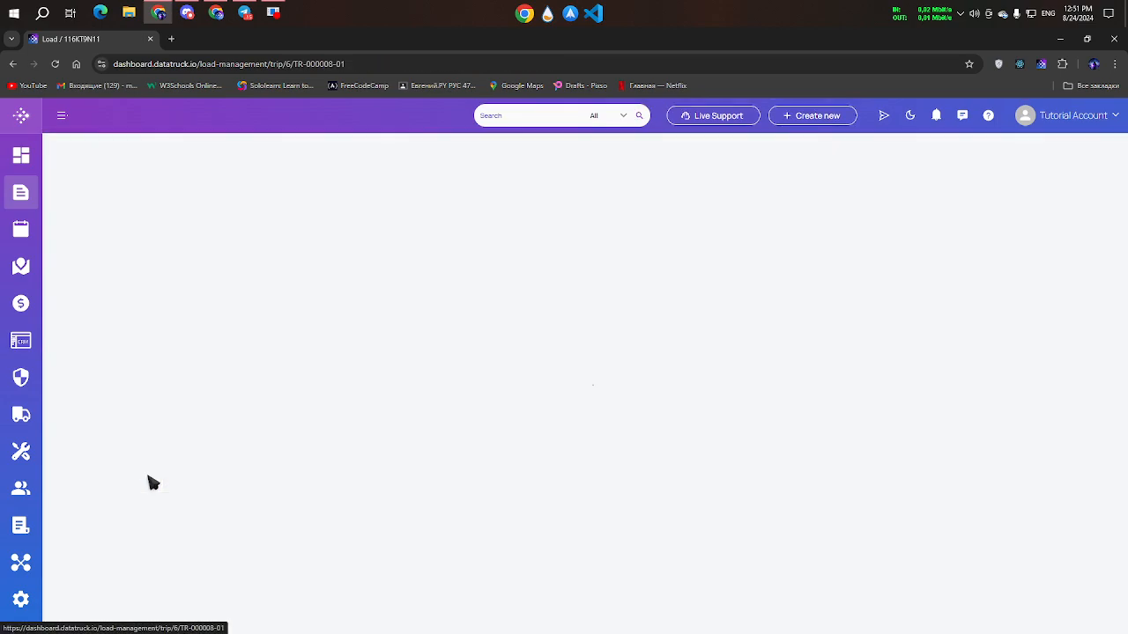
scroll(705, 449, "down", 1)
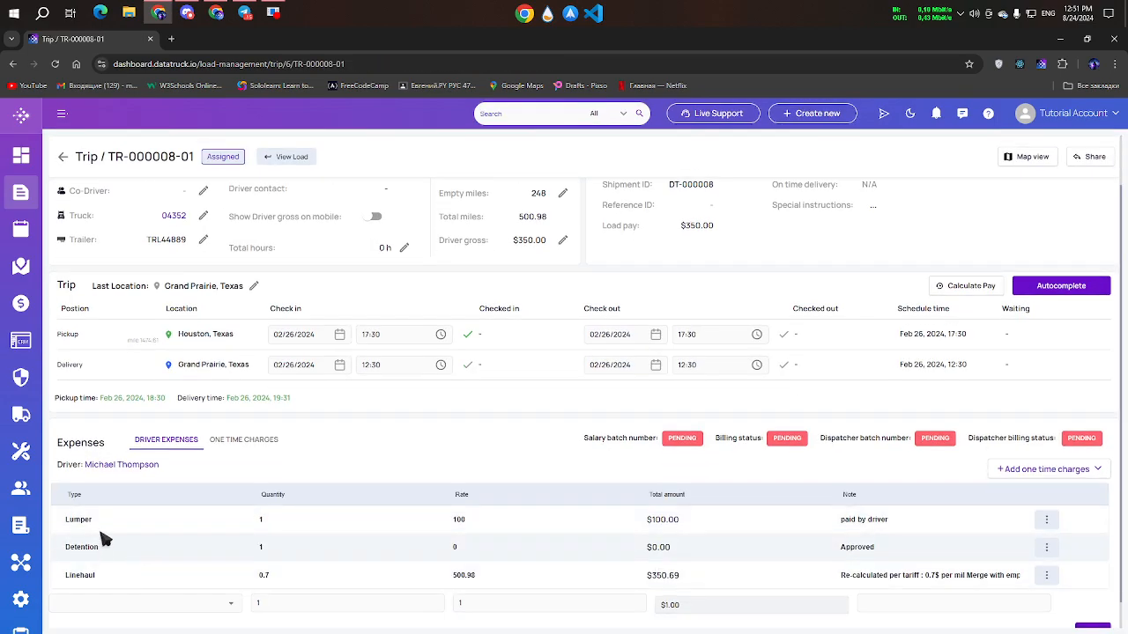
left_click_drag(74, 519, 972, 517)
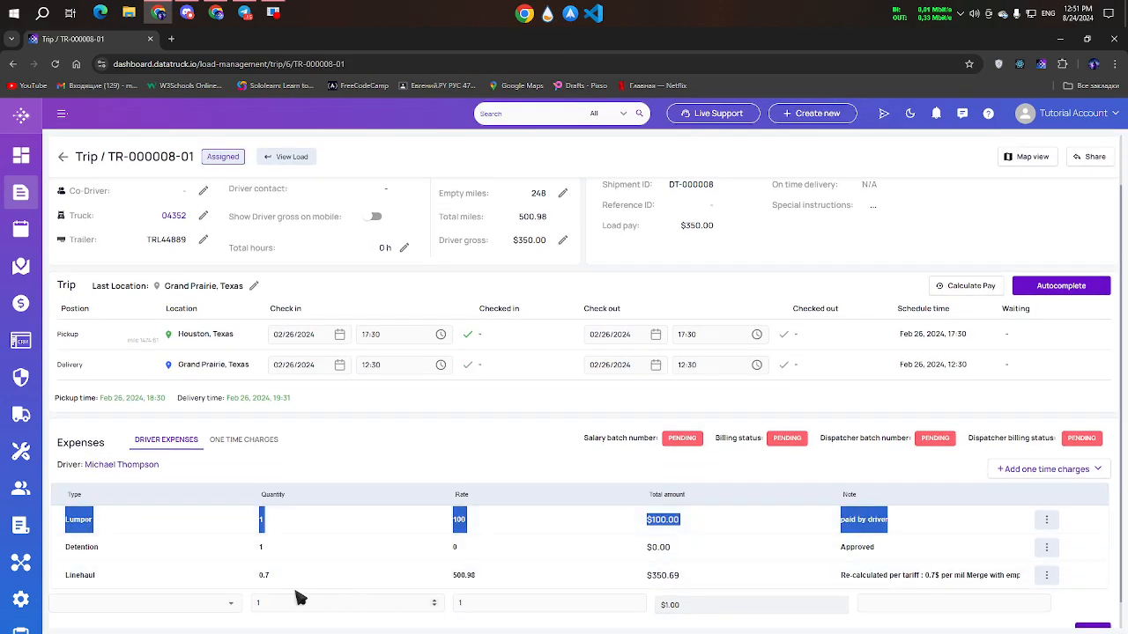
- Examine the lumper row's quantity, rate, amount and note among the trip's driver expenses
left_click_drag(70, 550, 931, 548)
left_click(916, 544)
scroll(274, 353, "up", 1)
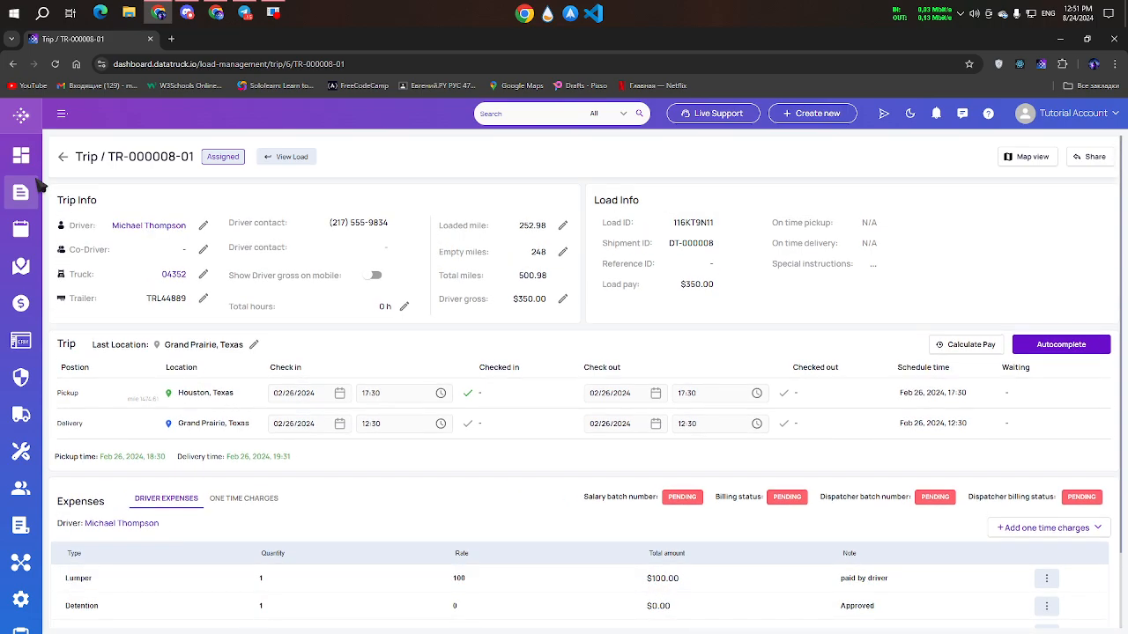
- Return to the load, set the detention's amount payable to driver to 100 under Other pay, and save it
left_click(63, 157)
scroll(814, 505, "down", 10)
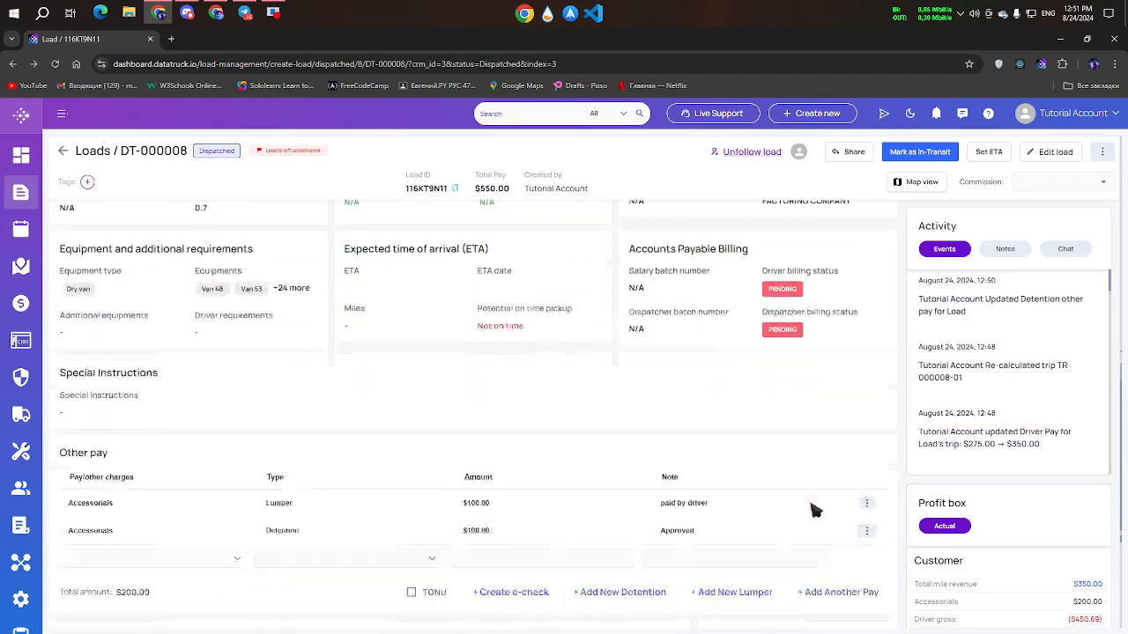
left_click(872, 302)
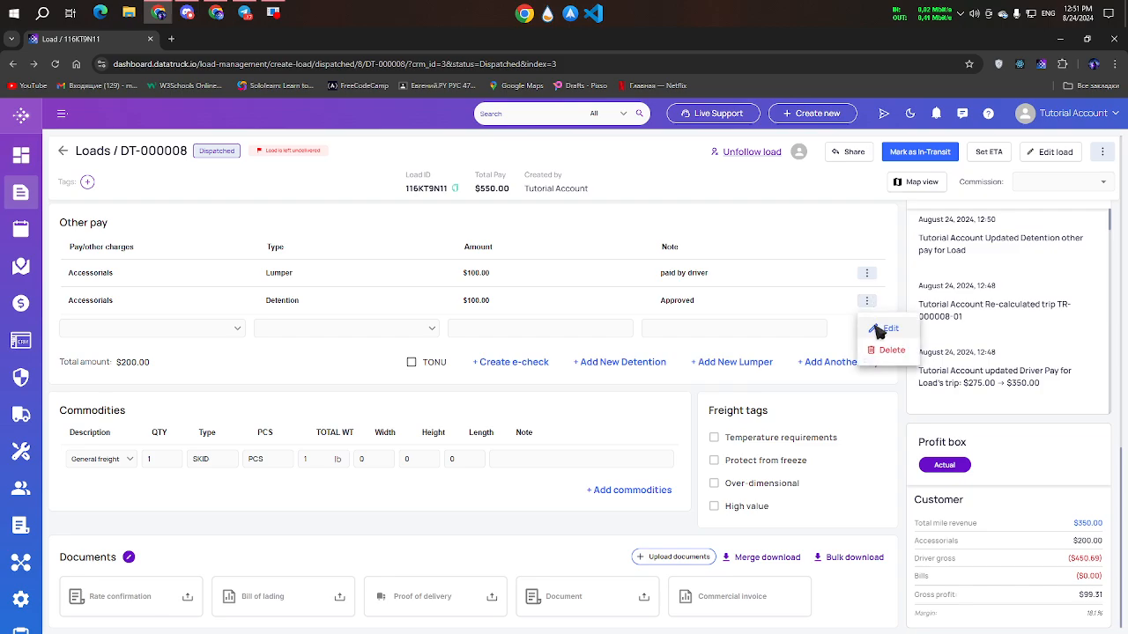
left_click(879, 329)
left_click_drag(918, 320, 982, 305)
left_click_drag(909, 323, 878, 320)
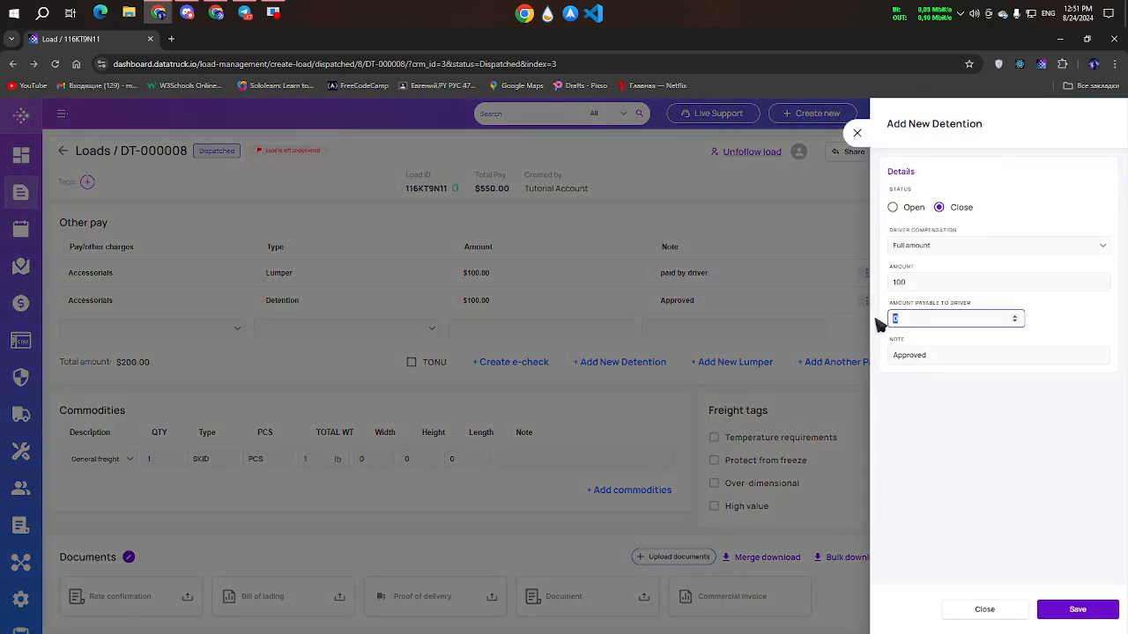
type("100")
left_click(1077, 609)
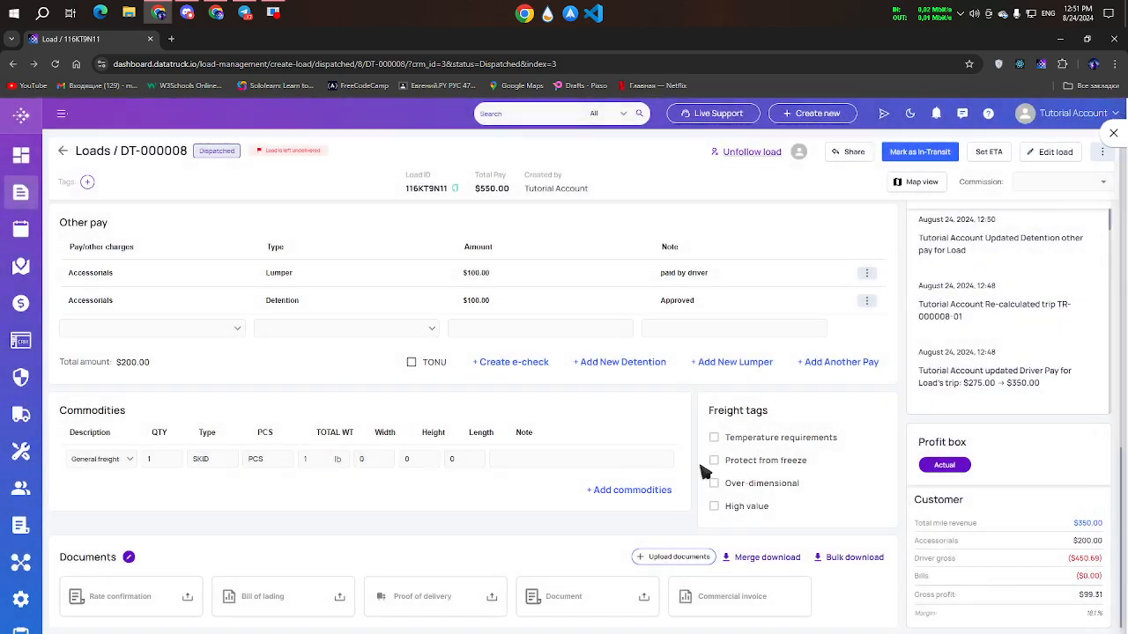
- Open the load's trip and check the detention's rate and total amount among the driver expenses
left_click(114, 385)
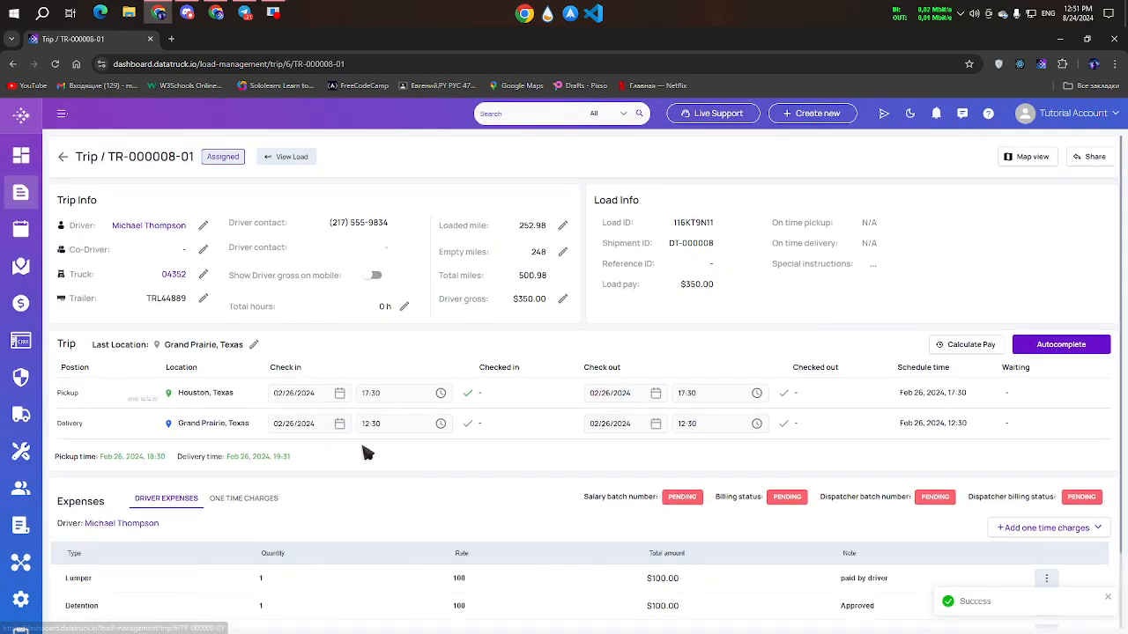
scroll(592, 518, "down", 2)
left_click_drag(451, 518, 695, 526)
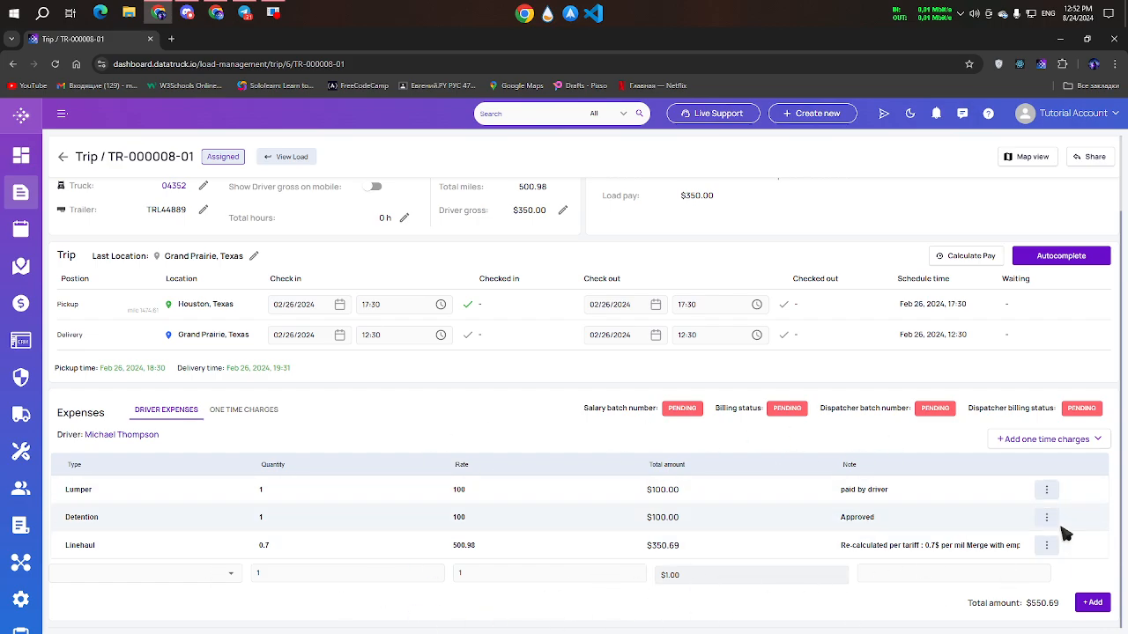
scroll(800, 484, "up", 2)
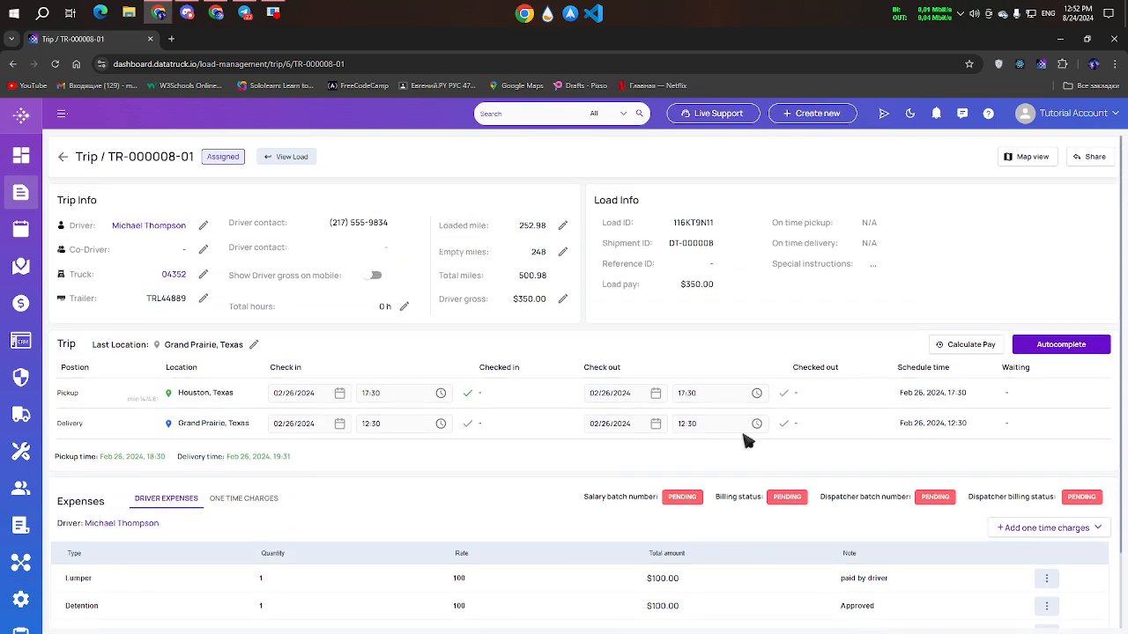
scroll(825, 439, "down", 2)
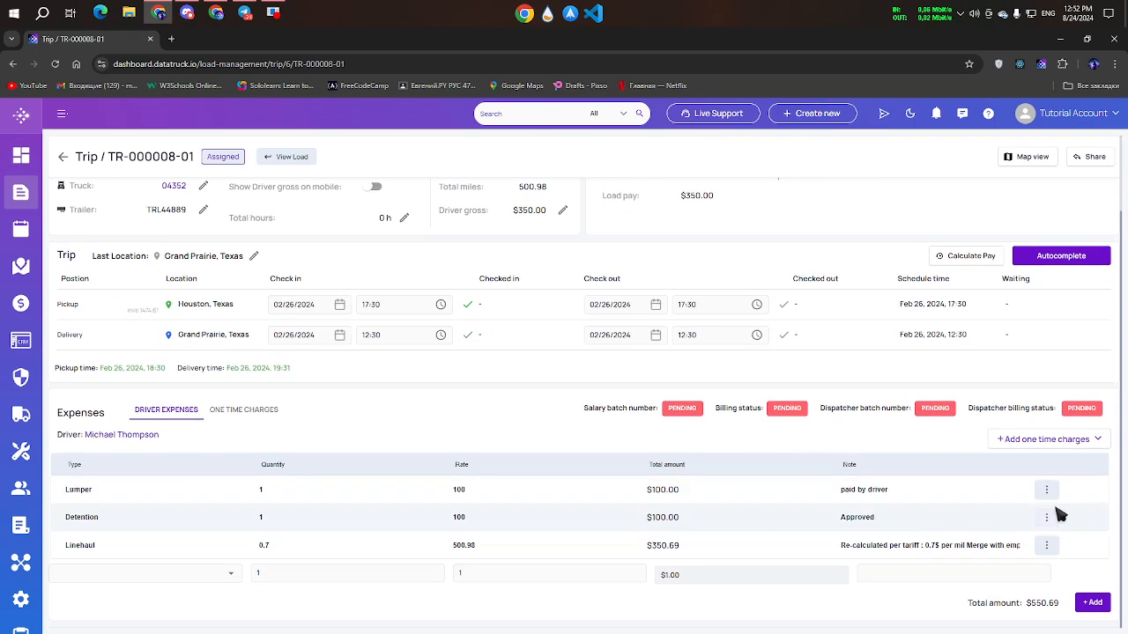
- Return to the load and delete the lumper noted "paid by driver" from Other pay
left_click(64, 157)
scroll(908, 361, "down", 10)
left_click(866, 422)
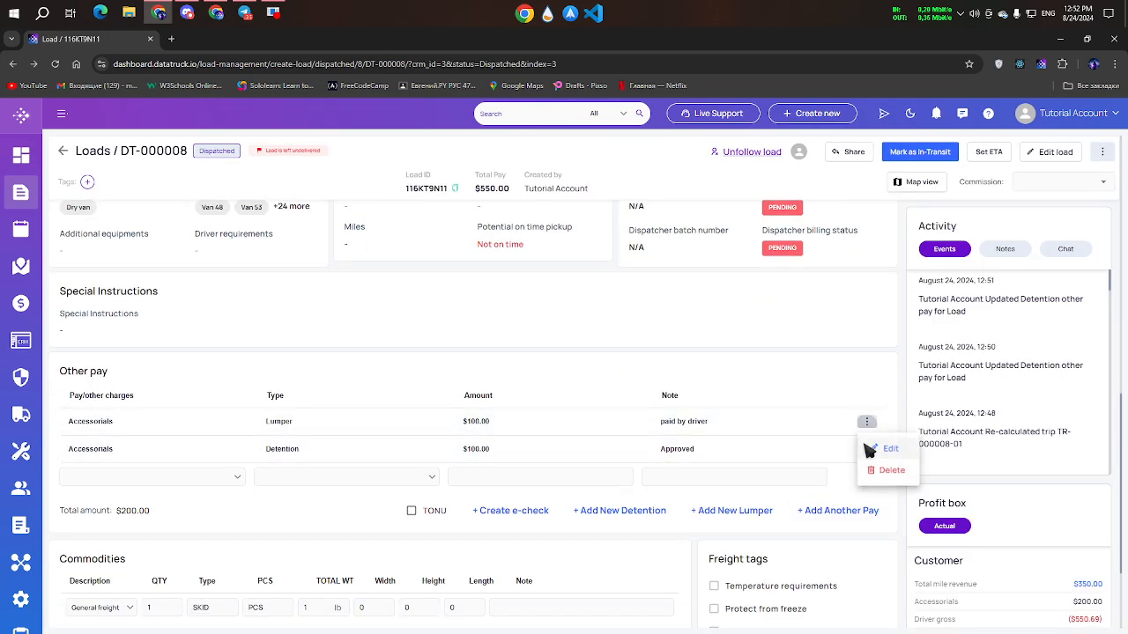
left_click(890, 470)
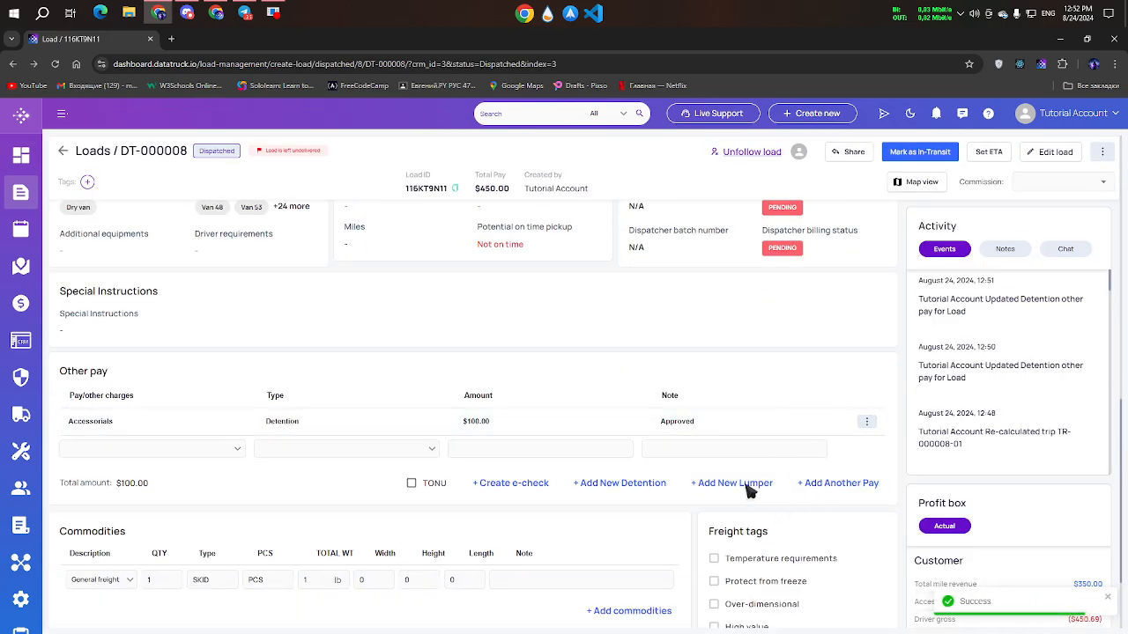
- Add a new lumper of 100 paid by Broker with the note "by broker", and save it
left_click(763, 485)
left_click(978, 270)
left_click(969, 233)
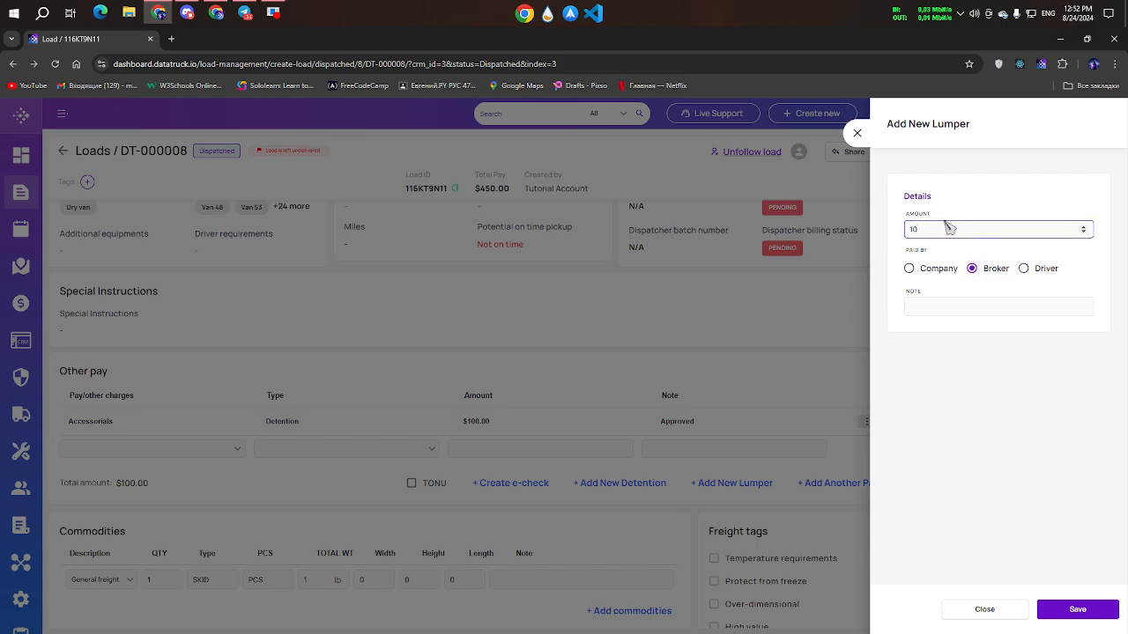
type("0")
left_click(969, 306)
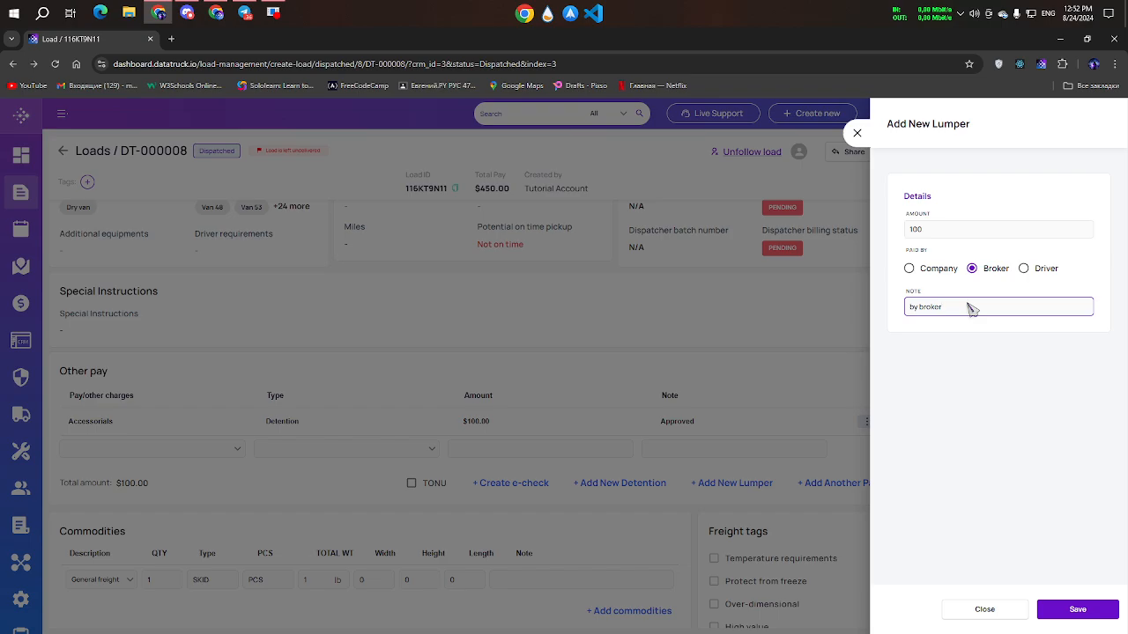
left_click(1077, 608)
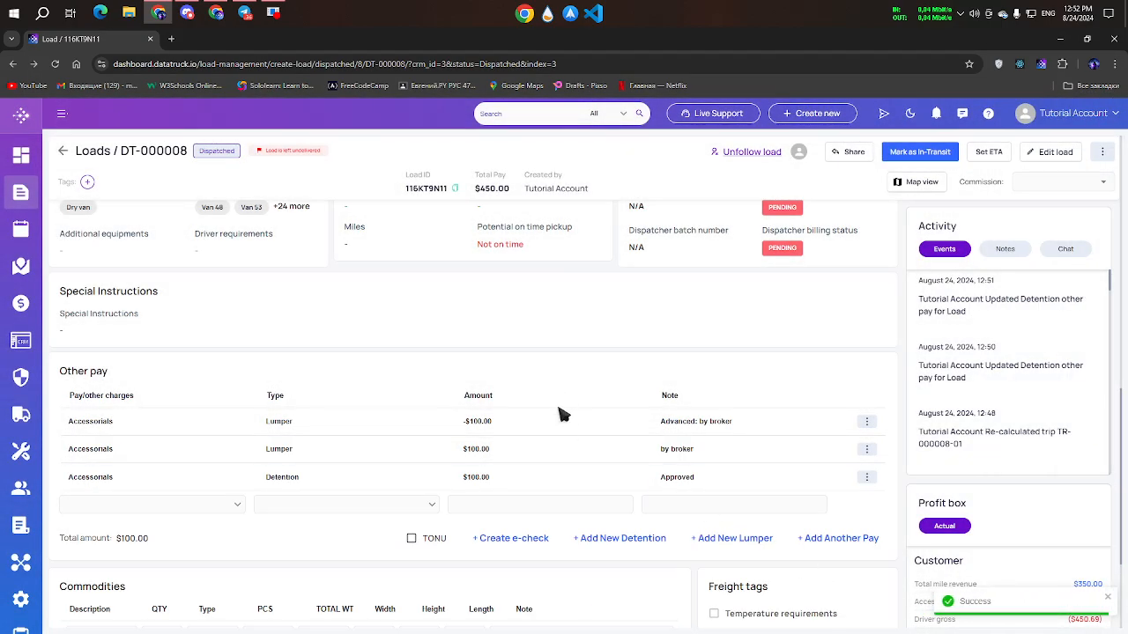
- Review the two broker lumper entries under Other pay and the load's Total pay under Payment
left_click_drag(68, 451, 718, 465)
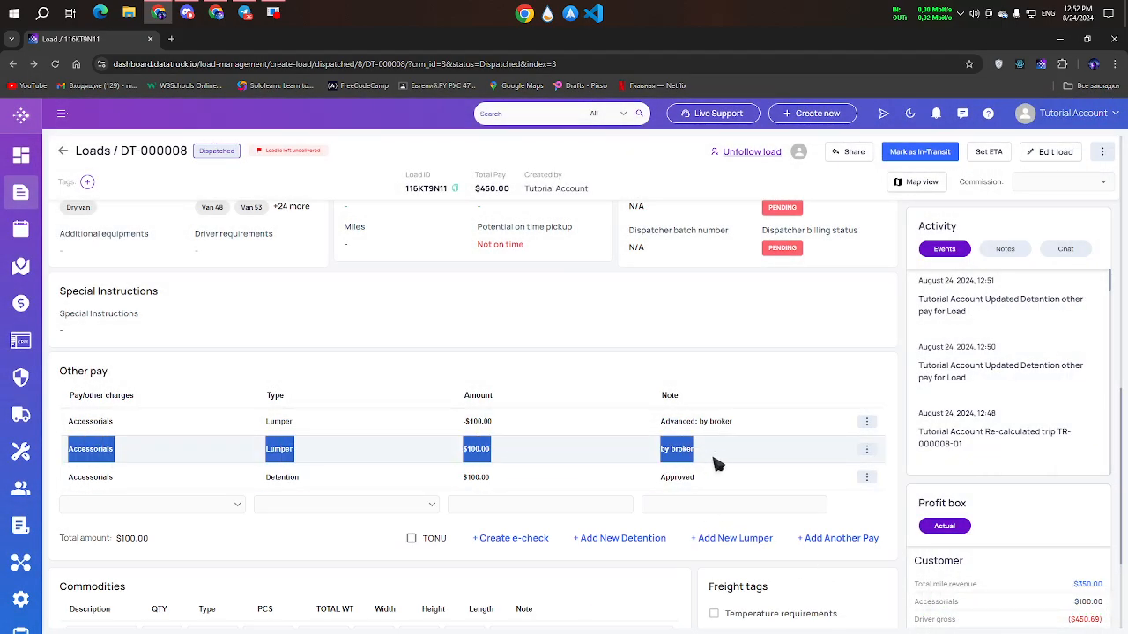
left_click_drag(78, 424, 450, 429)
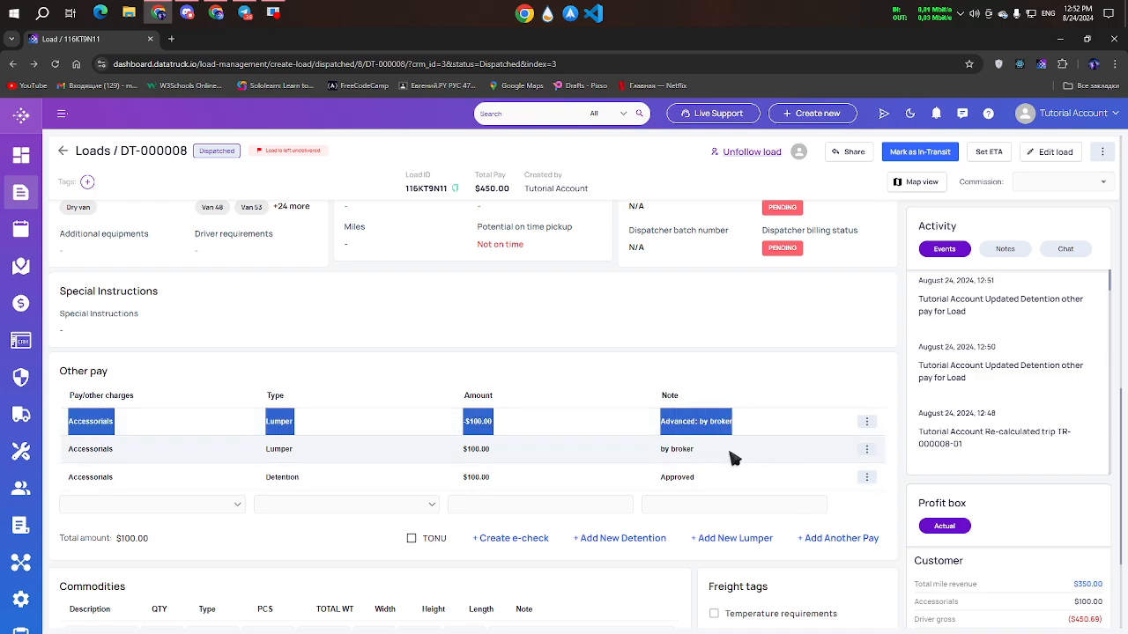
scroll(304, 381, "up", 4)
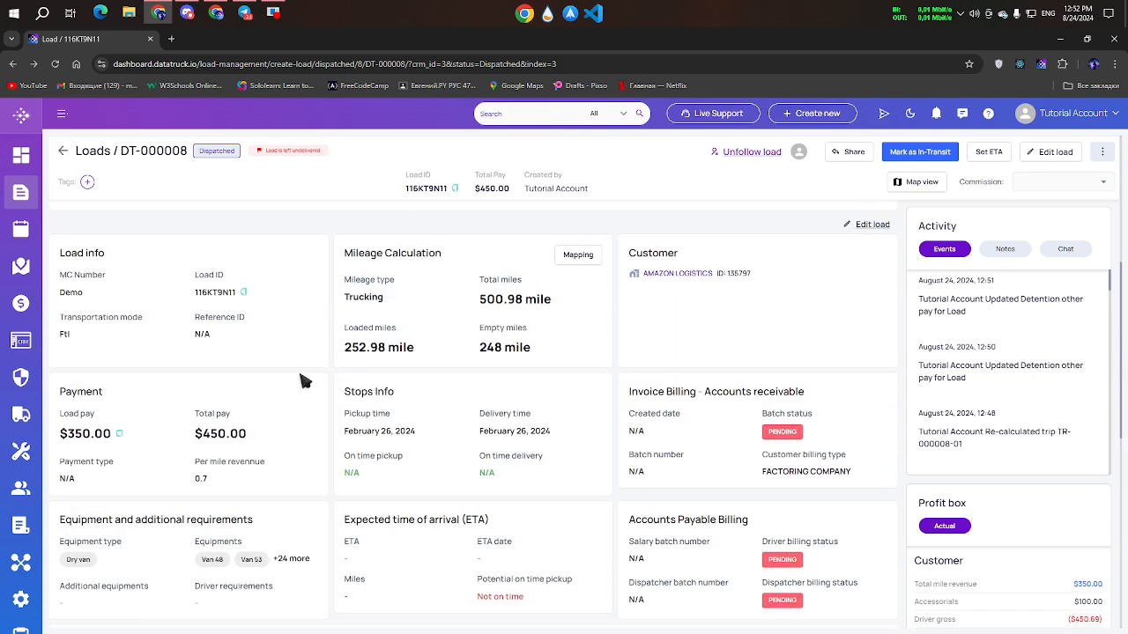
scroll(327, 422, "down", 5)
scroll(534, 403, "up", 10)
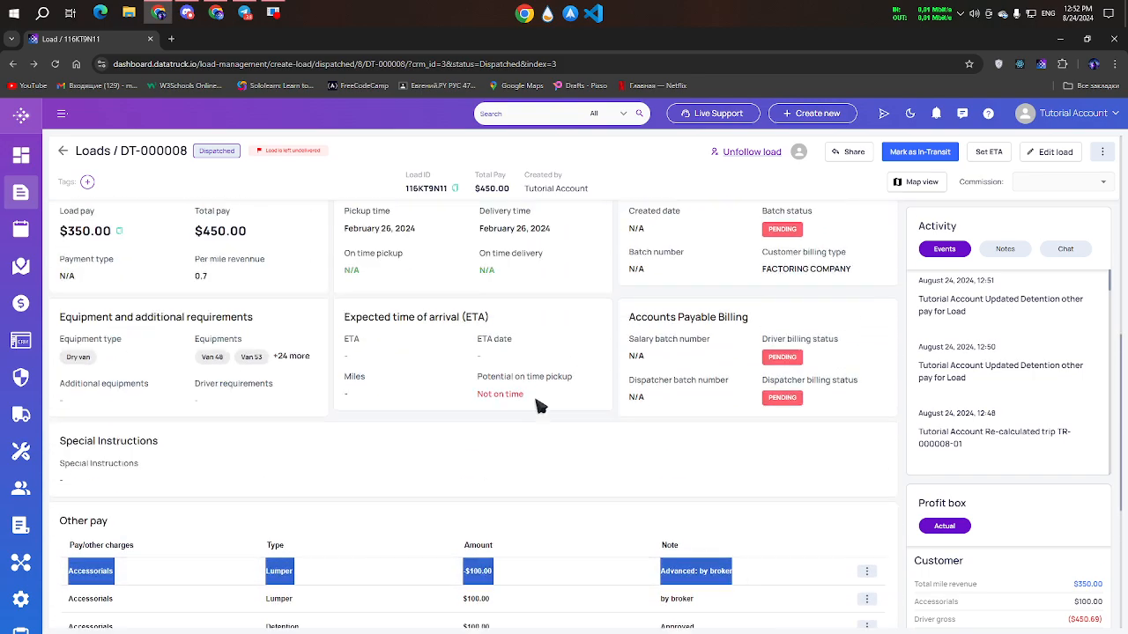
scroll(361, 361, "down", 3)
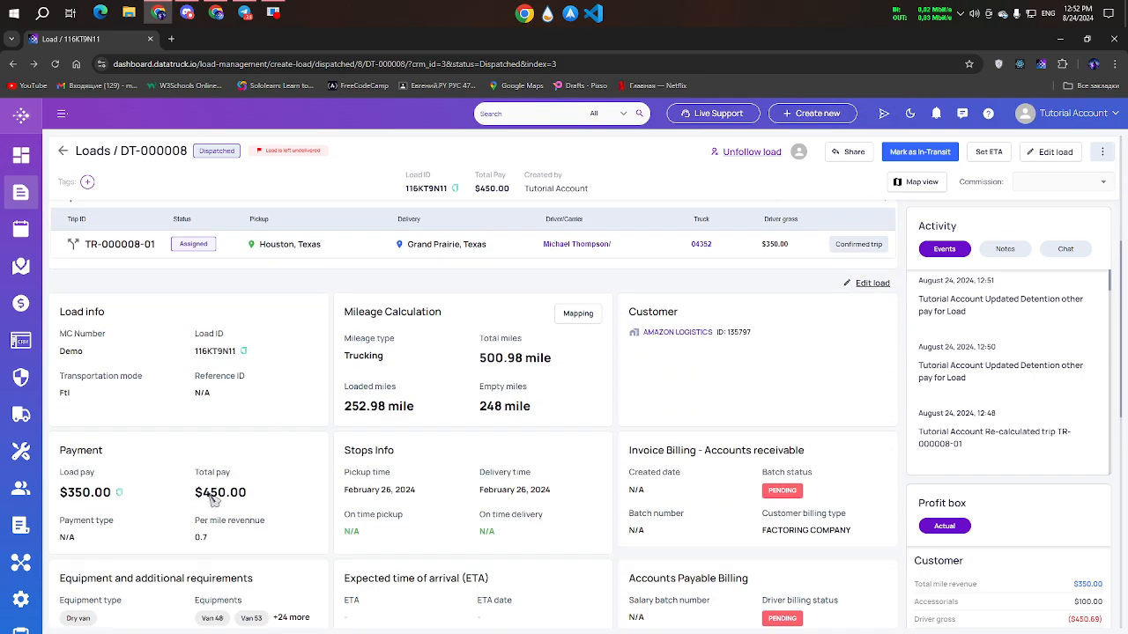
left_click_drag(205, 495, 290, 504)
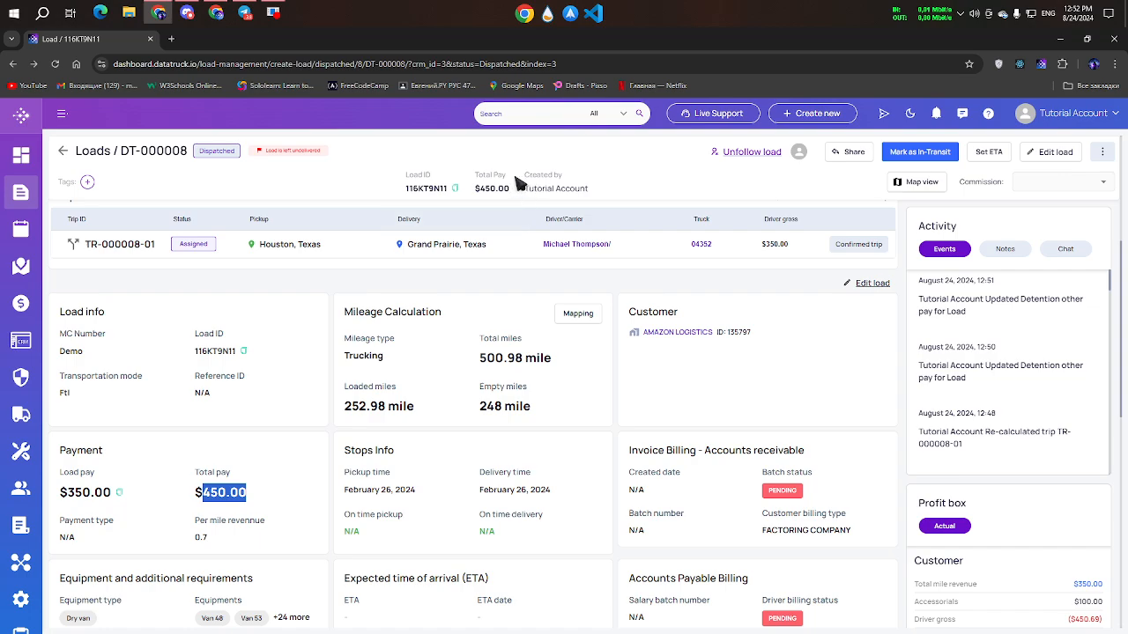
- Compare the advanced lumper and detention amounts under Other pay with the load's Total pay
scroll(500, 199, "down", 8)
scroll(846, 318, "up", 7)
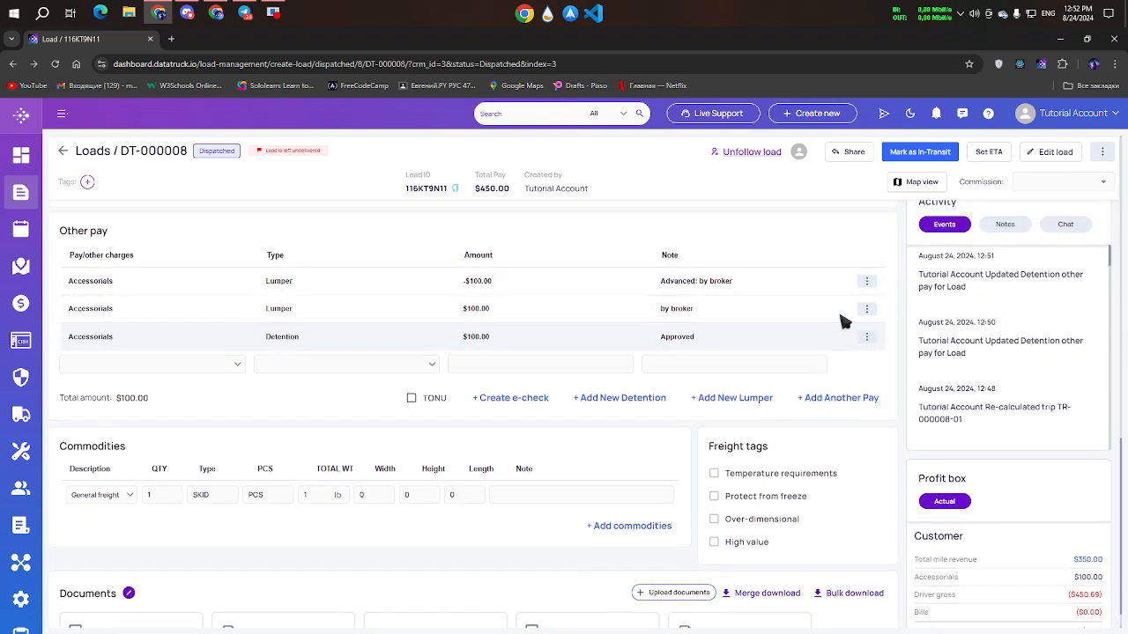
scroll(846, 318, "up", 4)
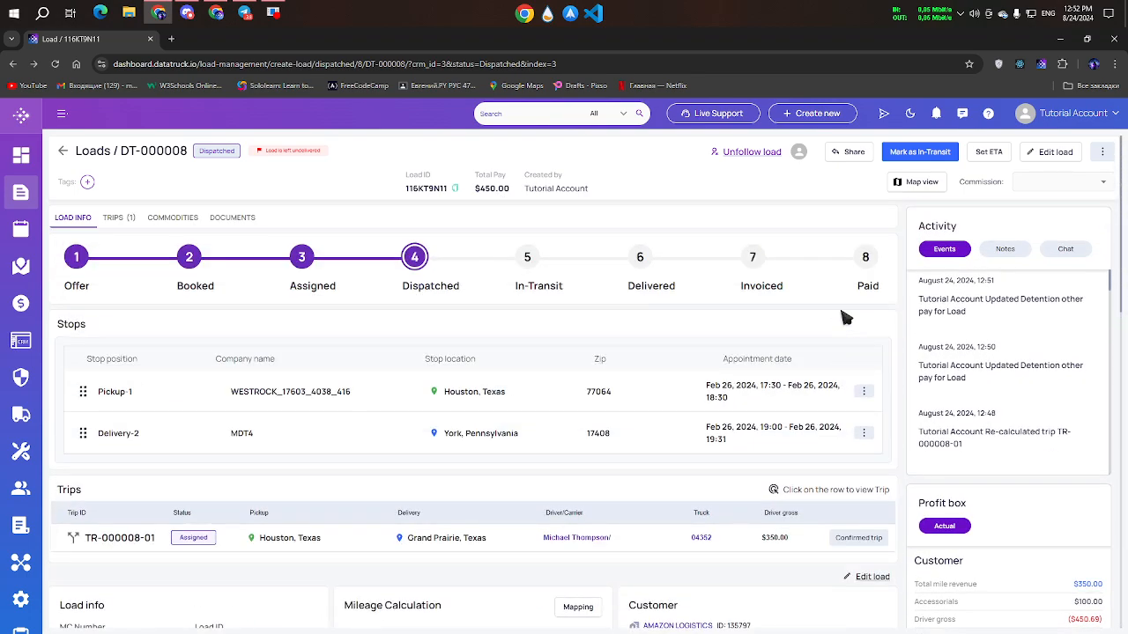
scroll(496, 303, "down", 8)
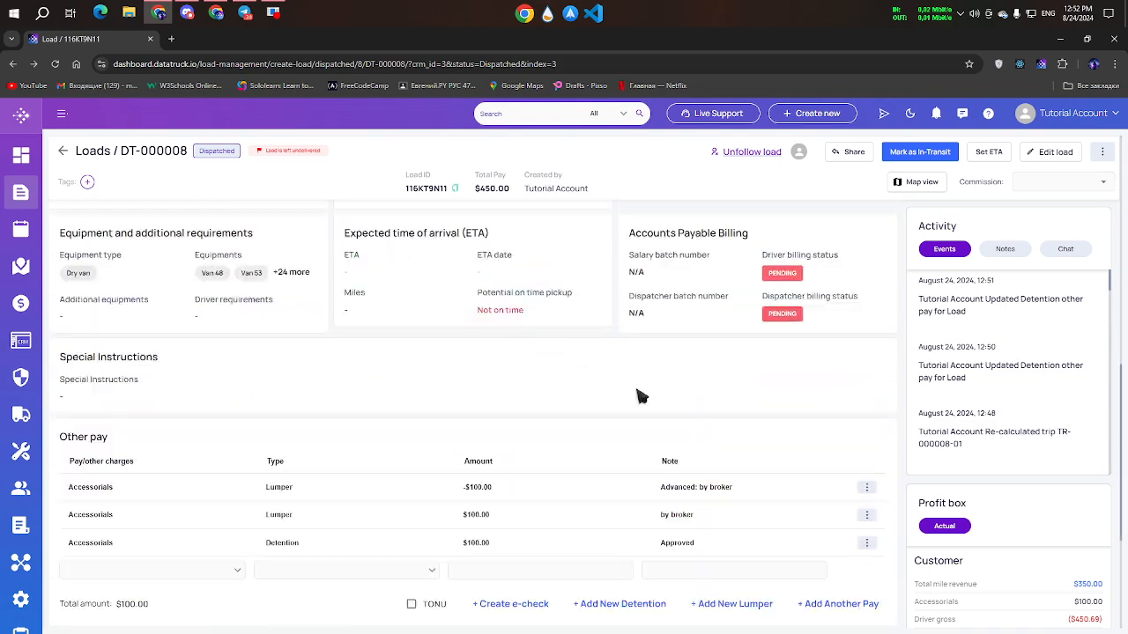
double_click(496, 304)
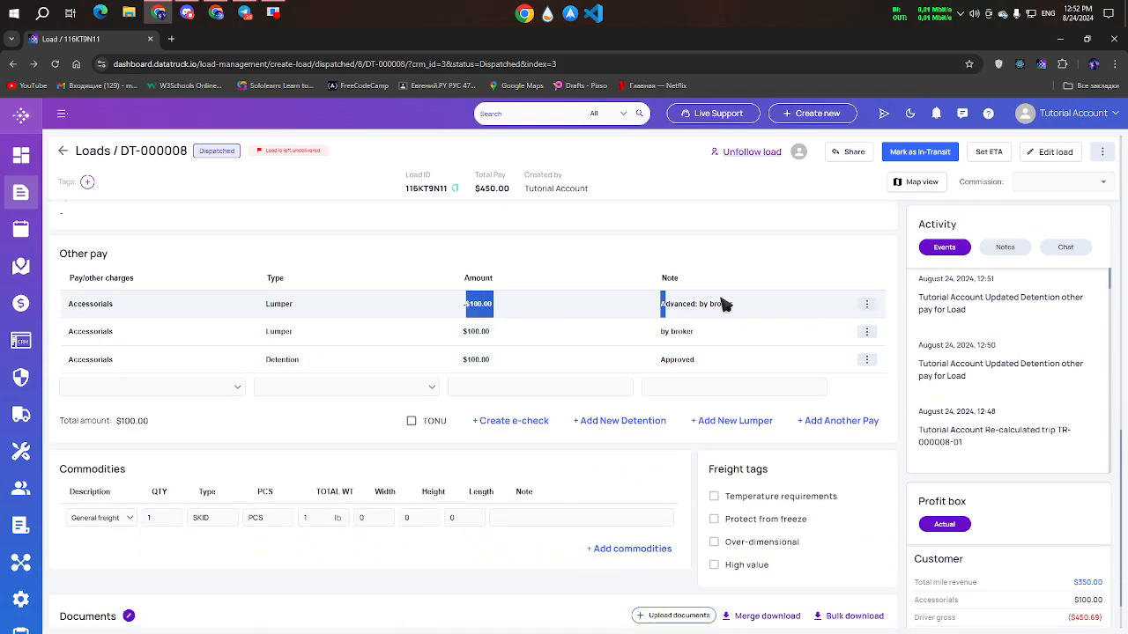
scroll(370, 308, "up", 4)
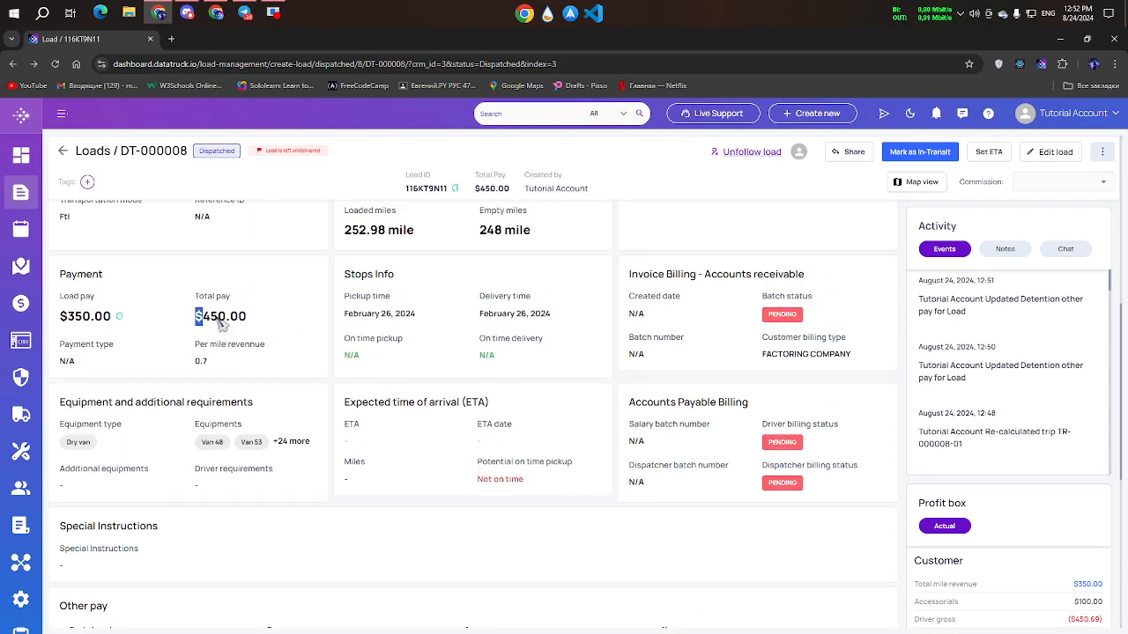
left_click_drag(196, 316, 277, 324)
scroll(273, 326, "down", 1)
scroll(291, 339, "down", 2)
scroll(314, 358, "up", 4)
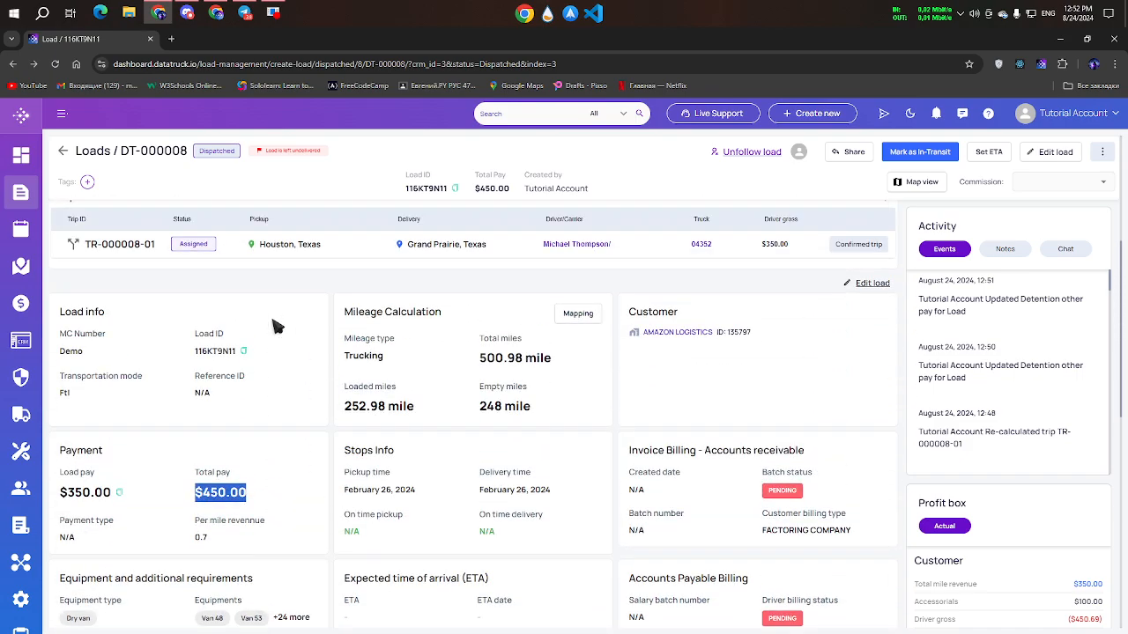
scroll(297, 347, "down", 5)
scroll(291, 325, "up", 4)
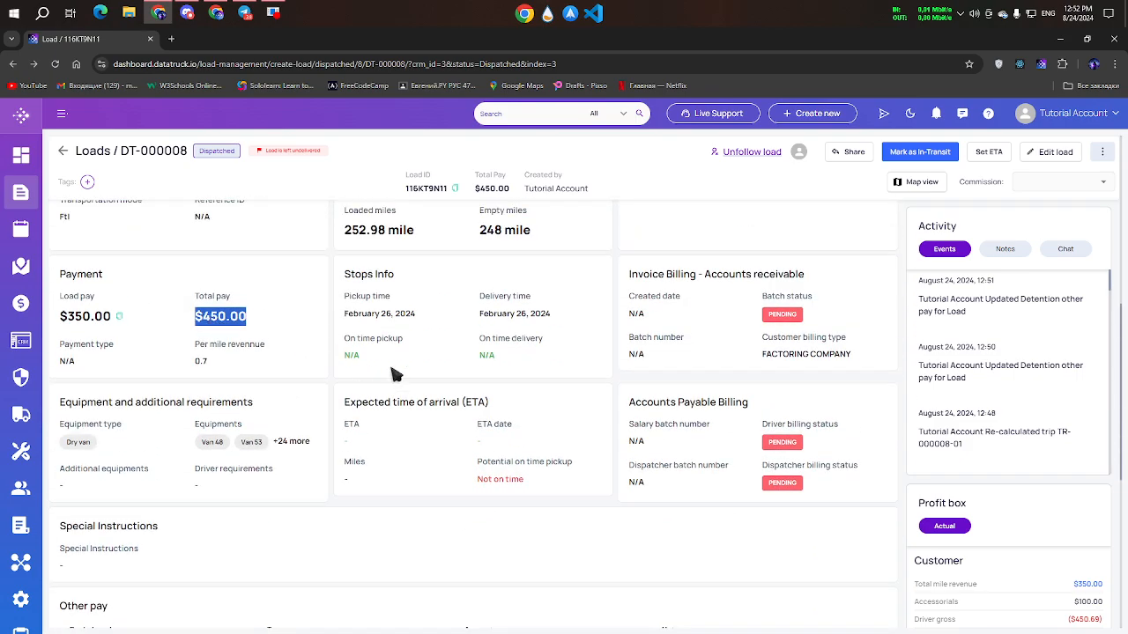
scroll(394, 374, "down", 4)
left_click_drag(463, 302, 513, 304)
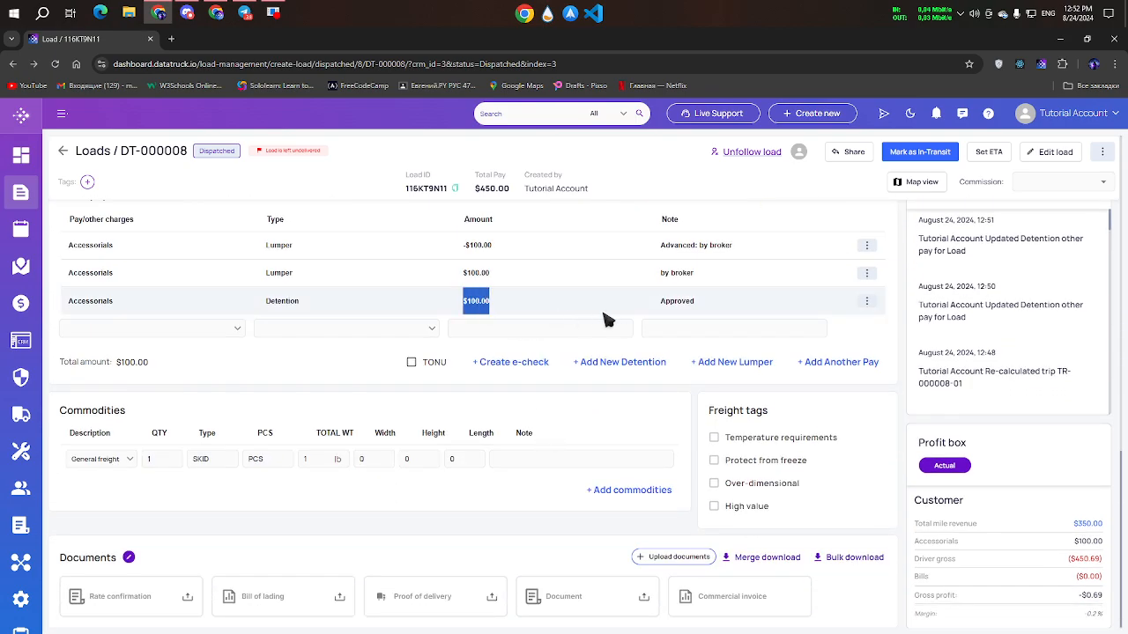
- Delete the detention from Other pay, and check the load's Total pay against the remaining lumper entries
left_click(868, 303)
left_click(881, 349)
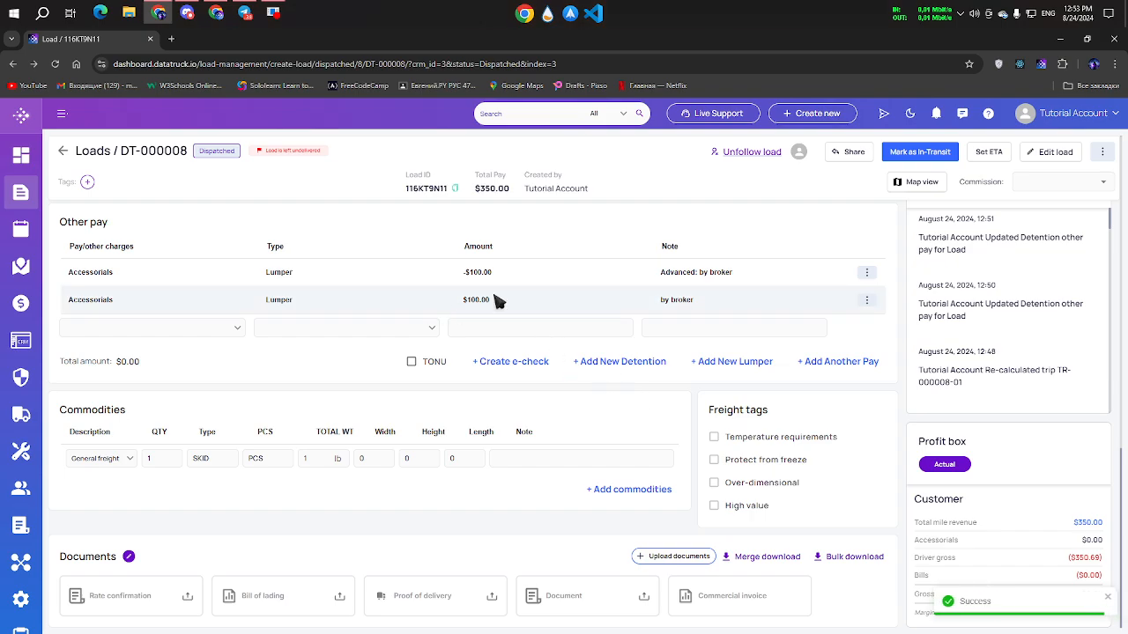
scroll(495, 301, "up", 8)
left_click_drag(203, 524, 302, 536)
scroll(304, 528, "down", 3)
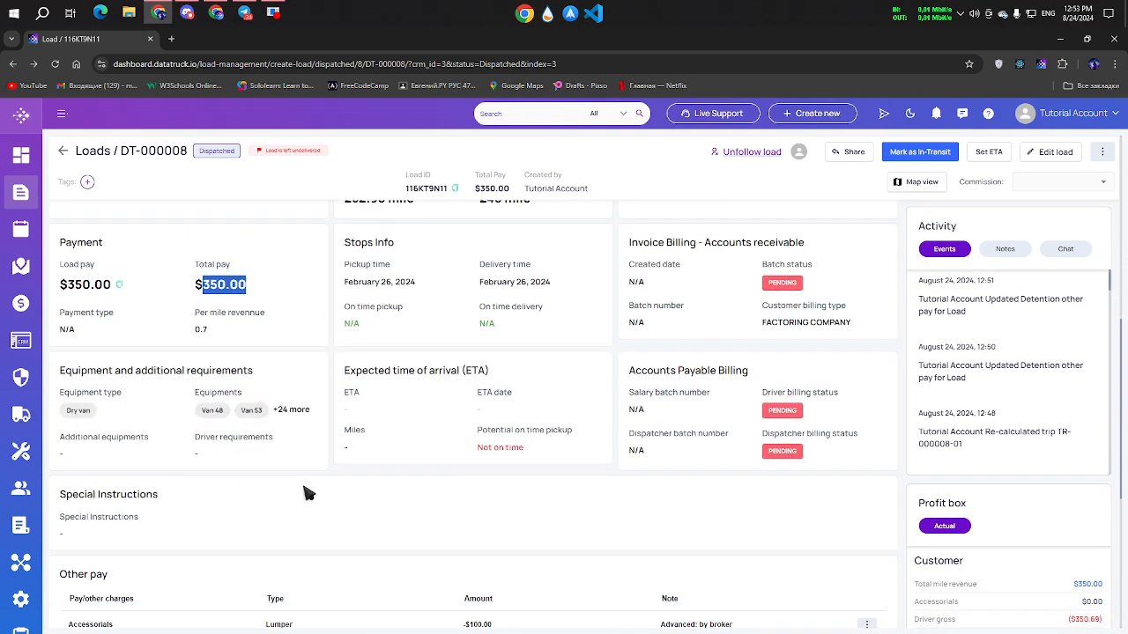
scroll(304, 488, "down", 3)
left_click_drag(440, 354, 799, 355)
left_click_drag(683, 332, 791, 333)
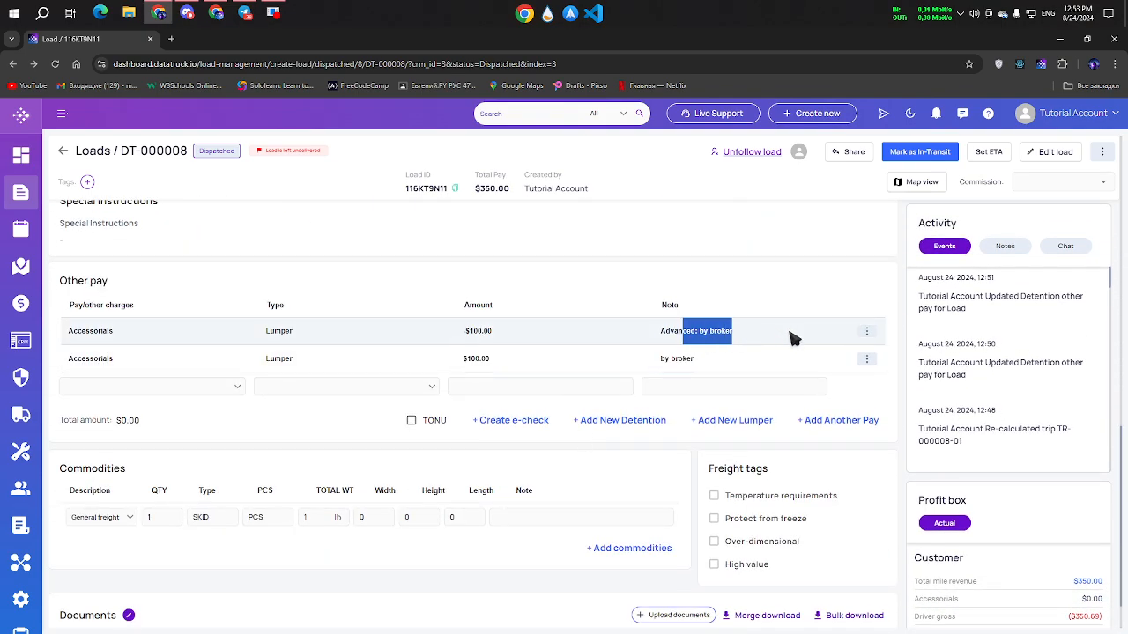
- Delete the advanced lumper entry and the lumper noted "by broker" from Other pay
left_click(867, 331)
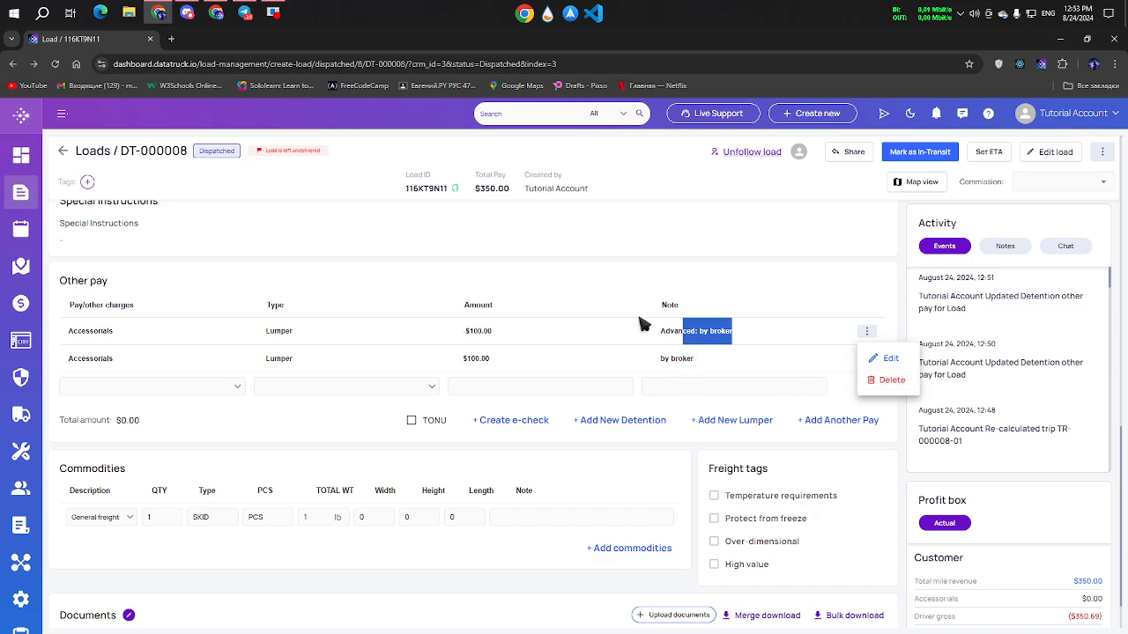
left_click(867, 331)
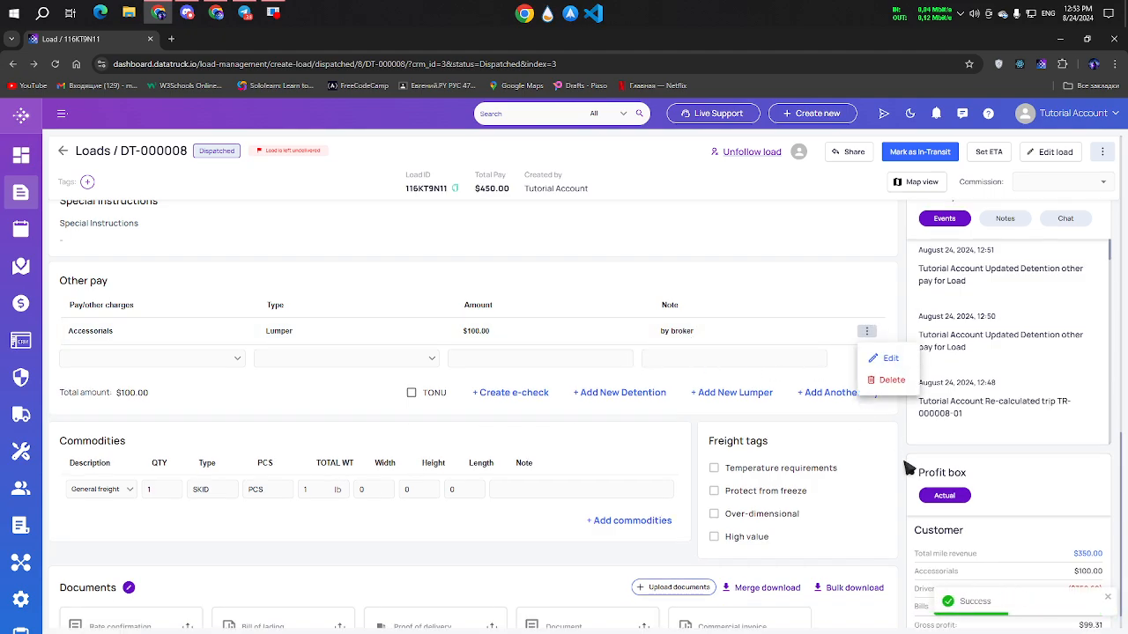
left_click(908, 384)
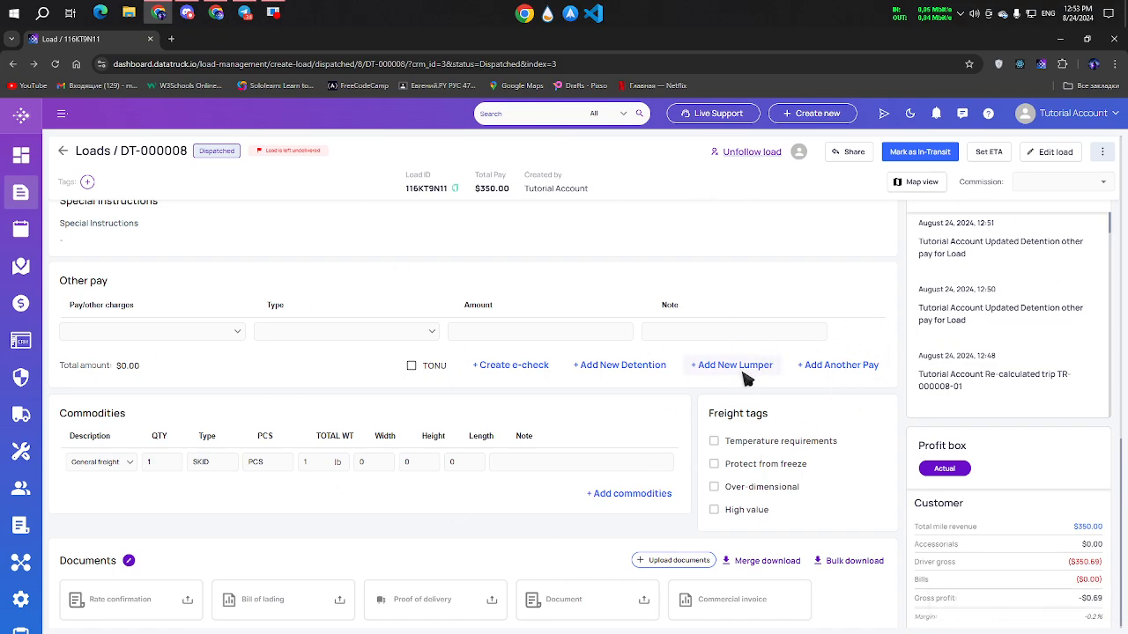
- Add a new lumper charge of 100 paid by Company to the load, leaving the note empty
left_click(742, 371)
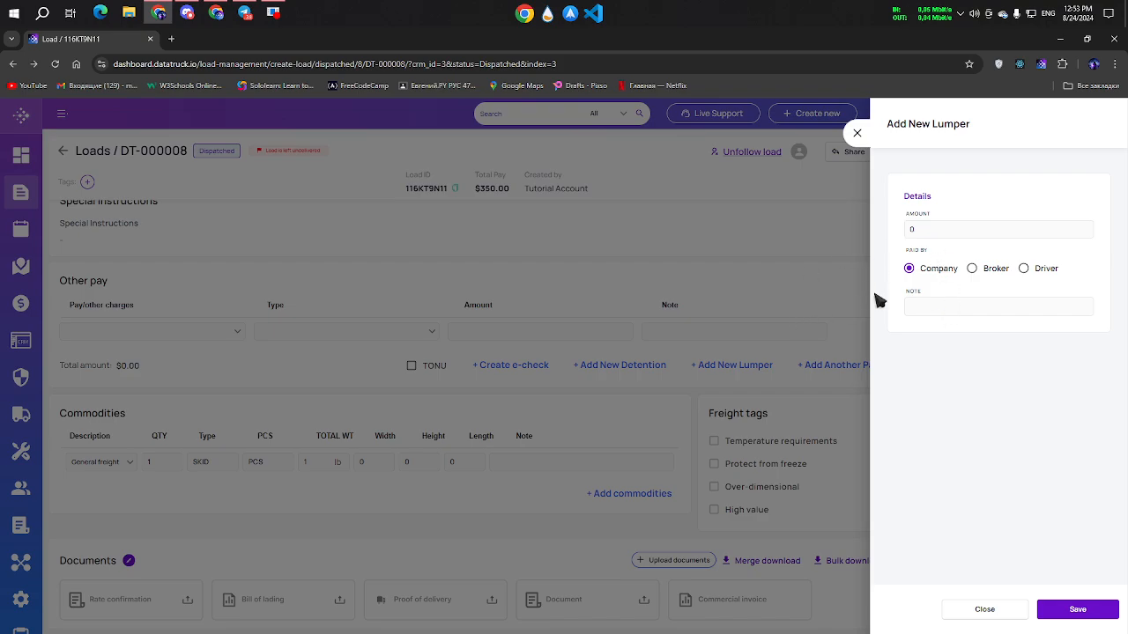
left_click_drag(921, 231, 846, 234)
type("100")
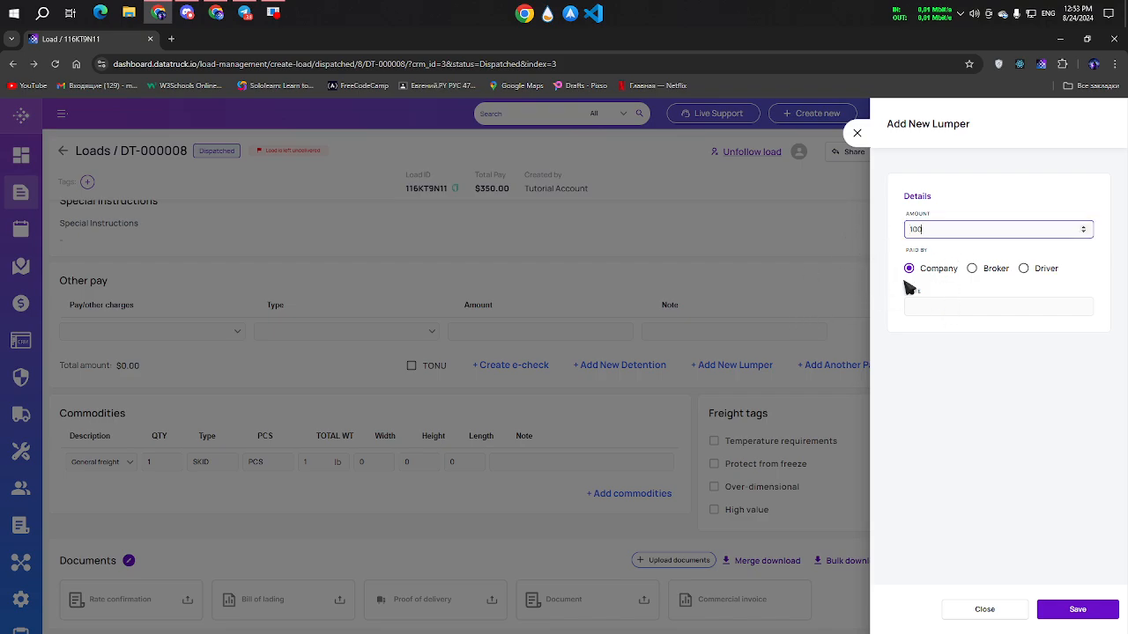
left_click(1108, 614)
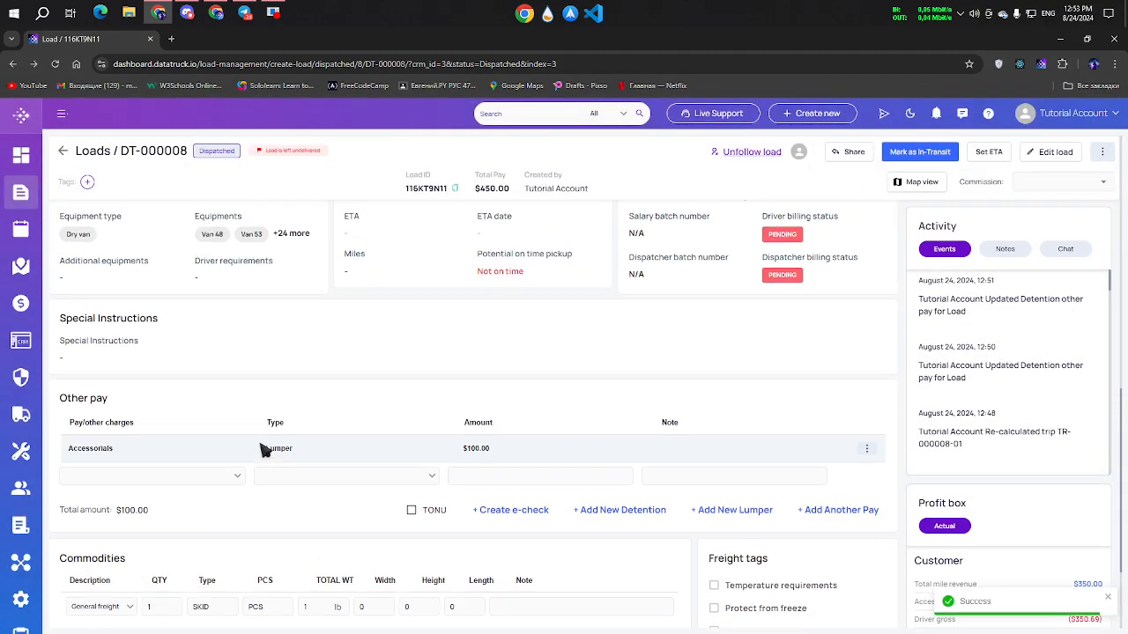
- Compare the company-paid lumper amount under Other pay with the load's Total pay under Payment
left_click_drag(463, 449, 548, 465)
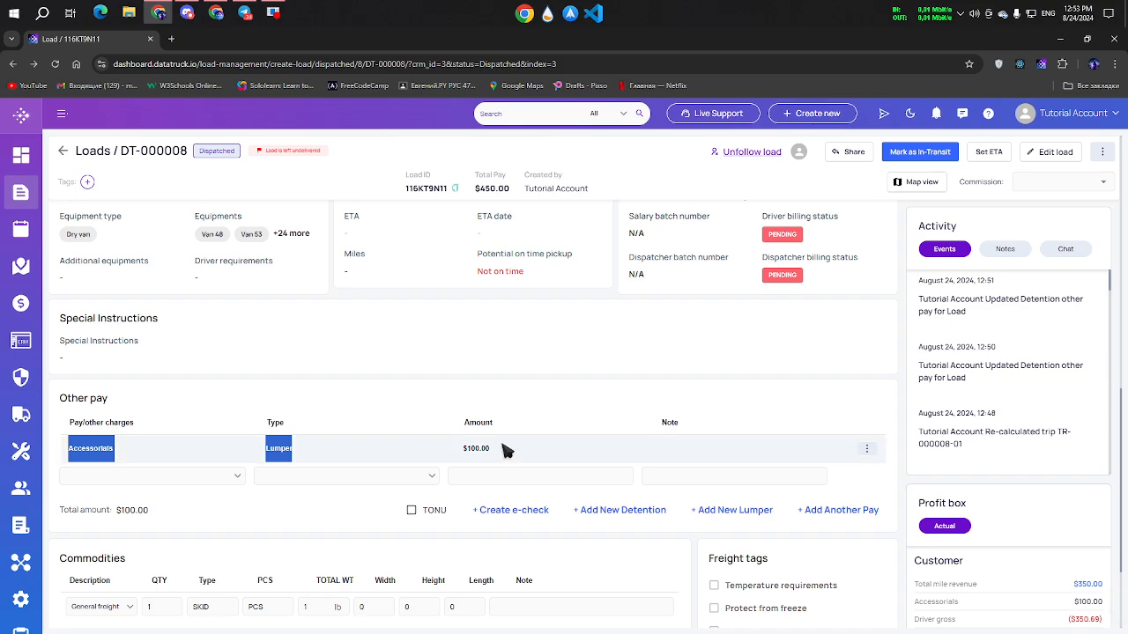
scroll(503, 446, "up", 2)
left_click_drag(204, 283, 293, 299)
scroll(295, 306, "up", 2)
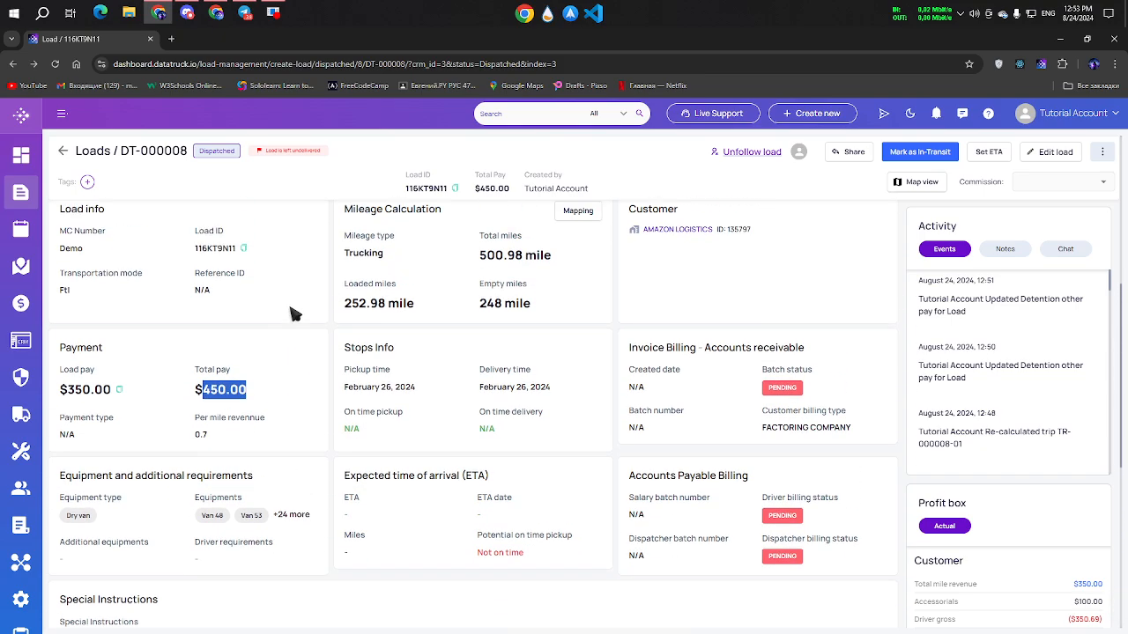
- Check the Customer figures in the Profit box, and delete the company-paid lumper from Other pay
scroll(294, 314, "down", 5)
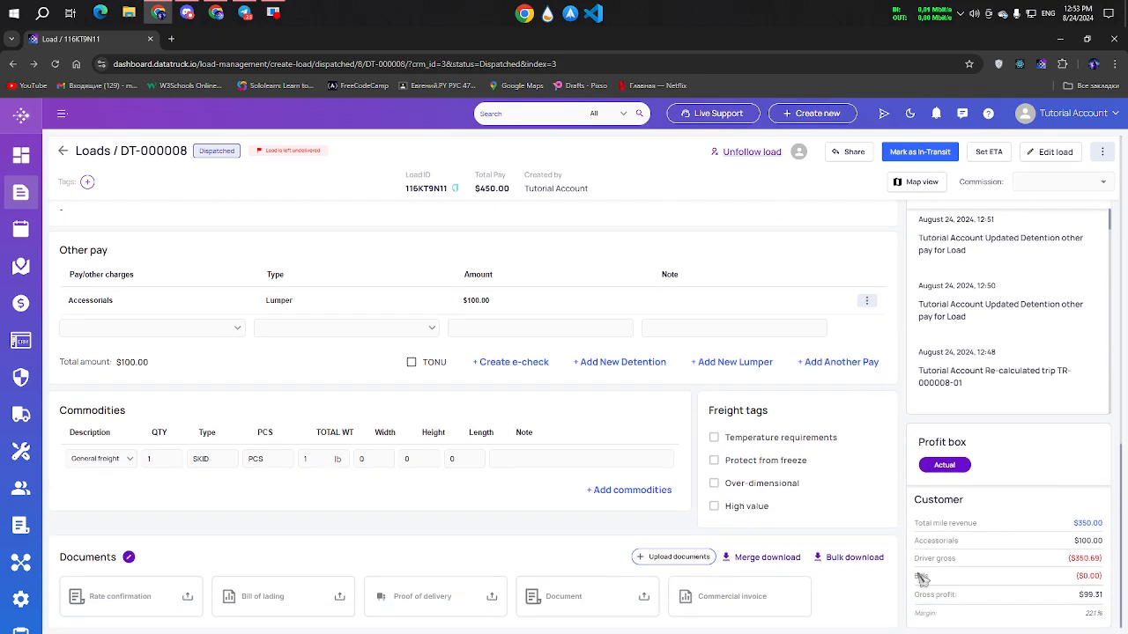
left_click(866, 302)
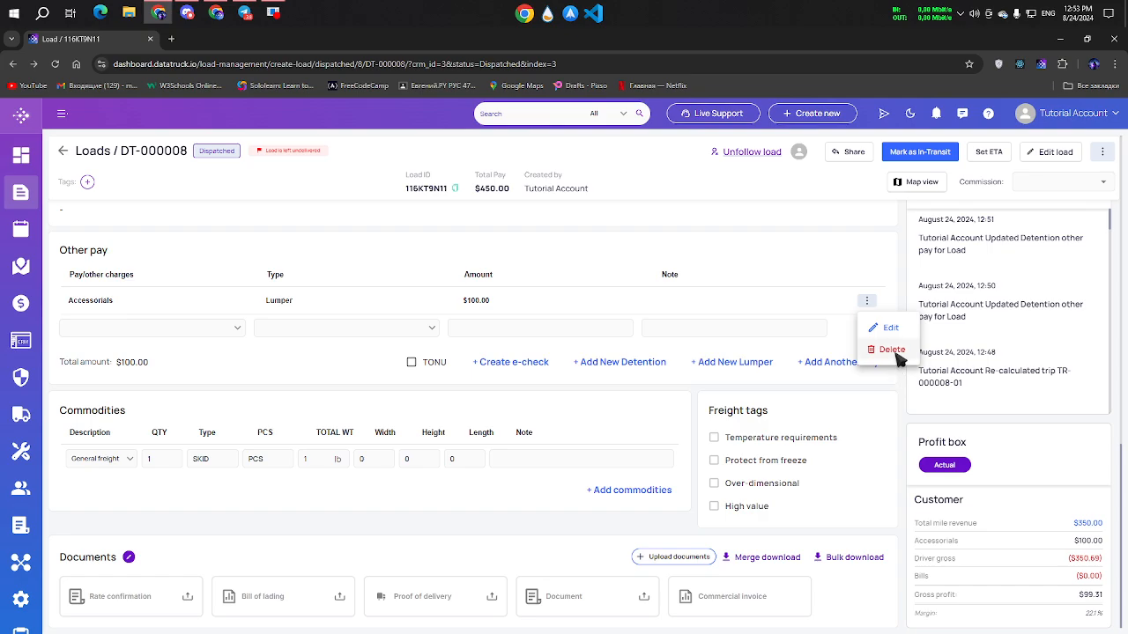
left_click(895, 350)
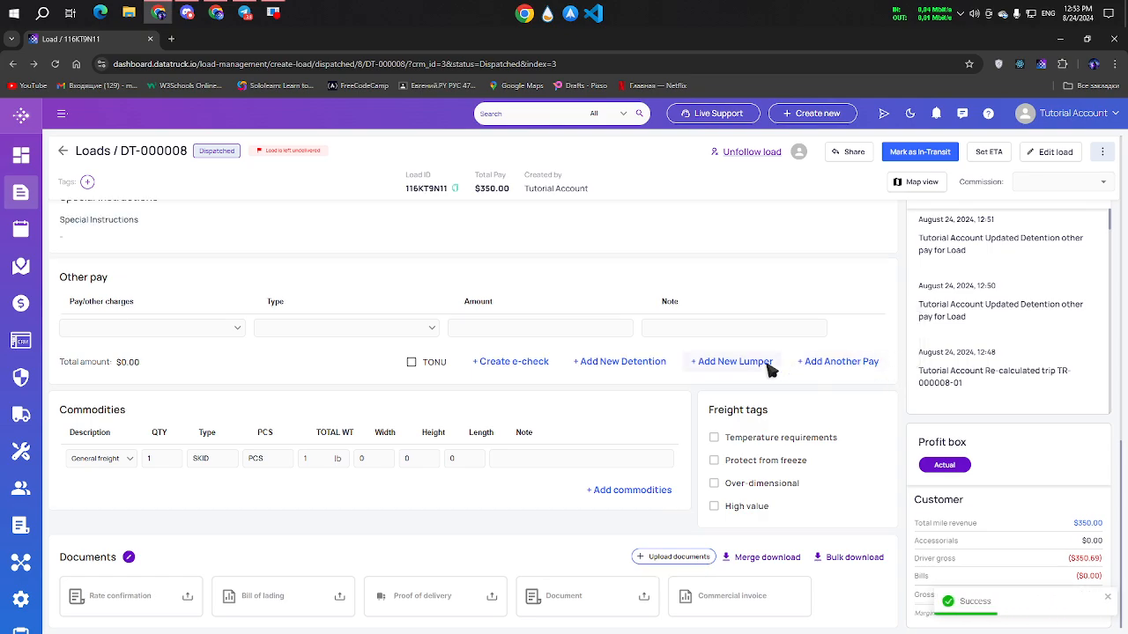